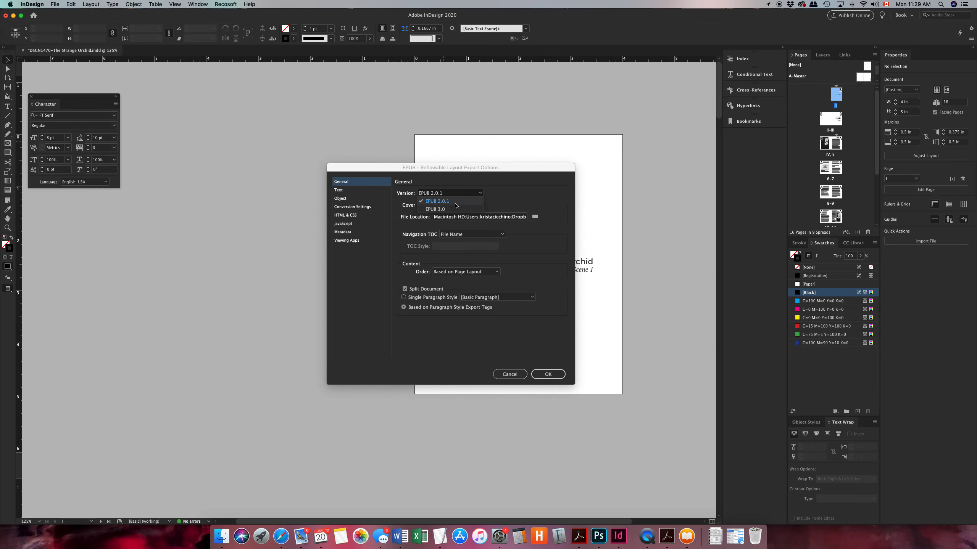
Set the reflowable export version to EPUB 2.0.1
click(455, 203)
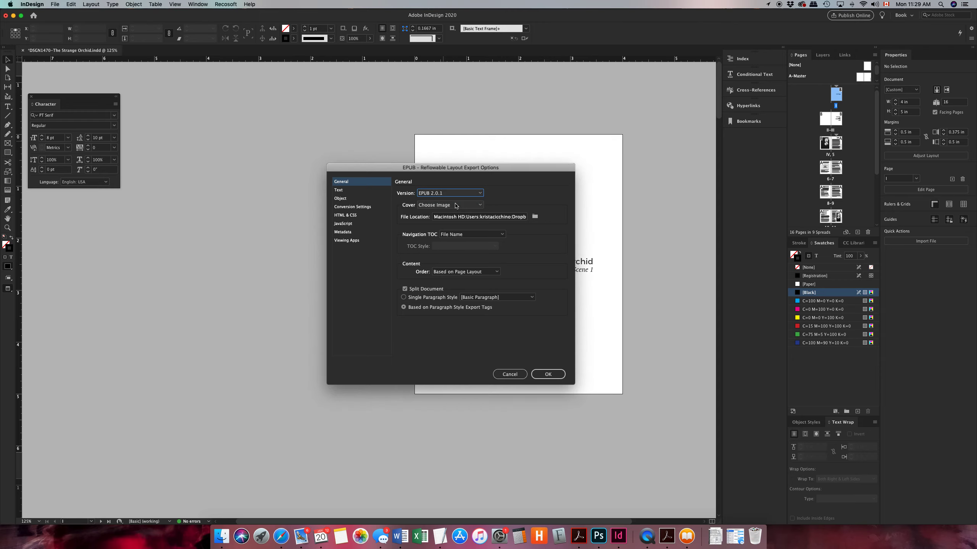
click(469, 194)
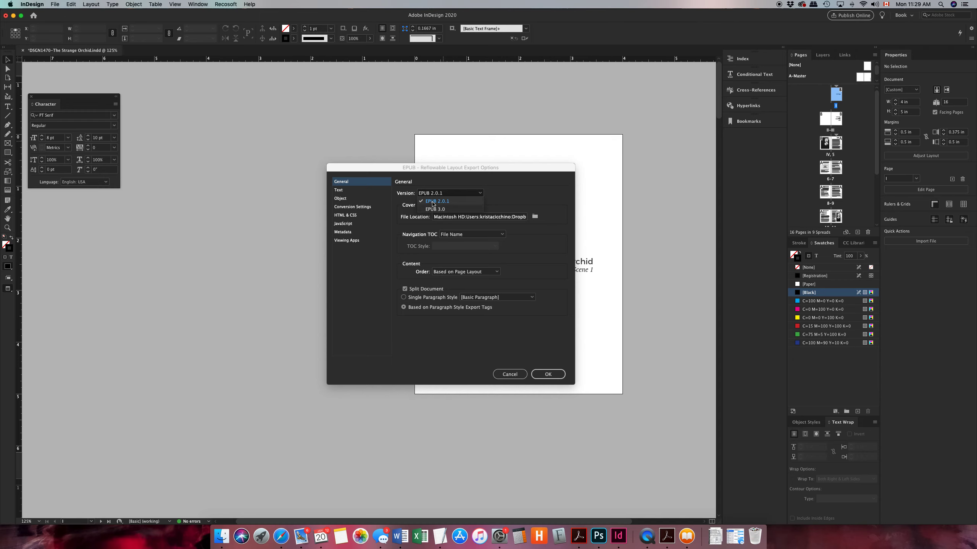
click(433, 202)
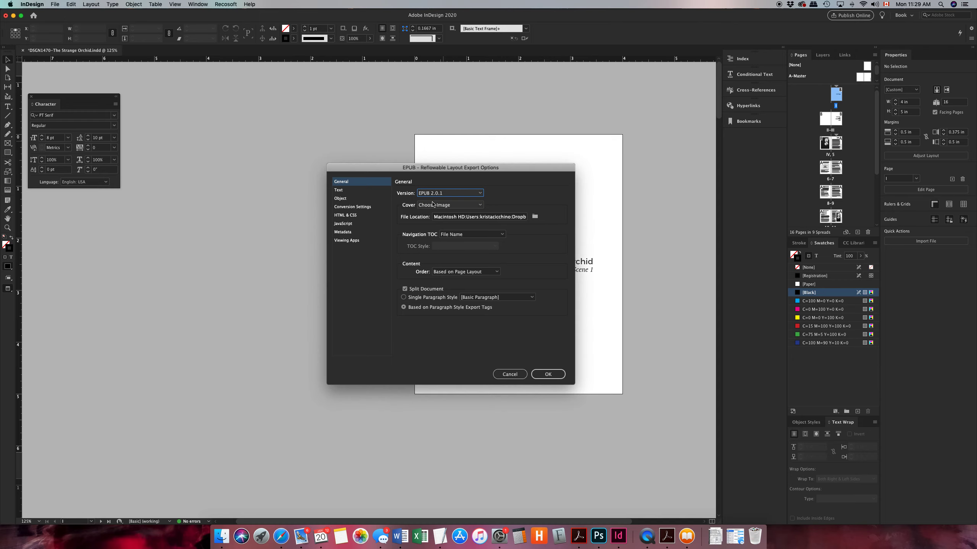
Keep the cover option at Choose Image and select "DSGN1470-The Strange Orchid ePub Cover.jpg" from the Support folder as the cover
click(426, 207)
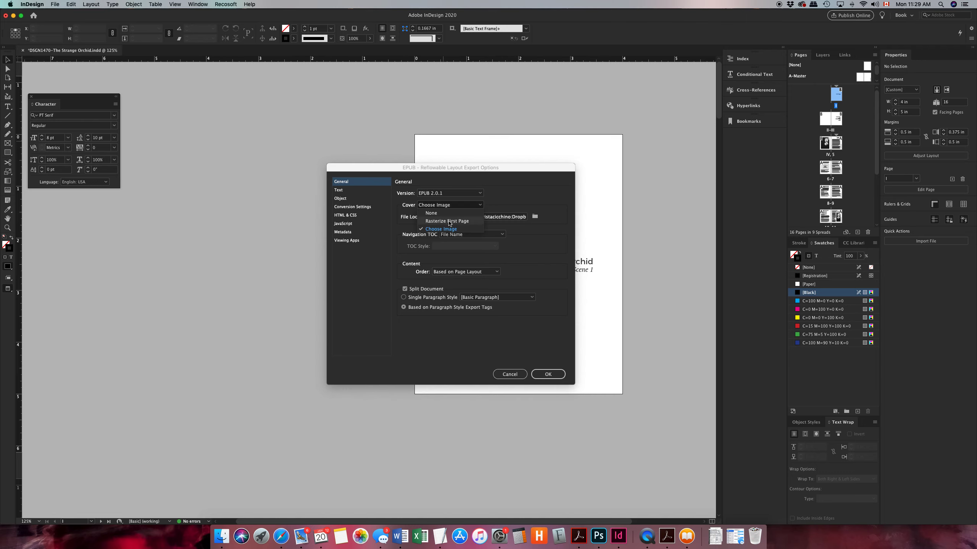
key(Escape)
drag(500, 170, 326, 169)
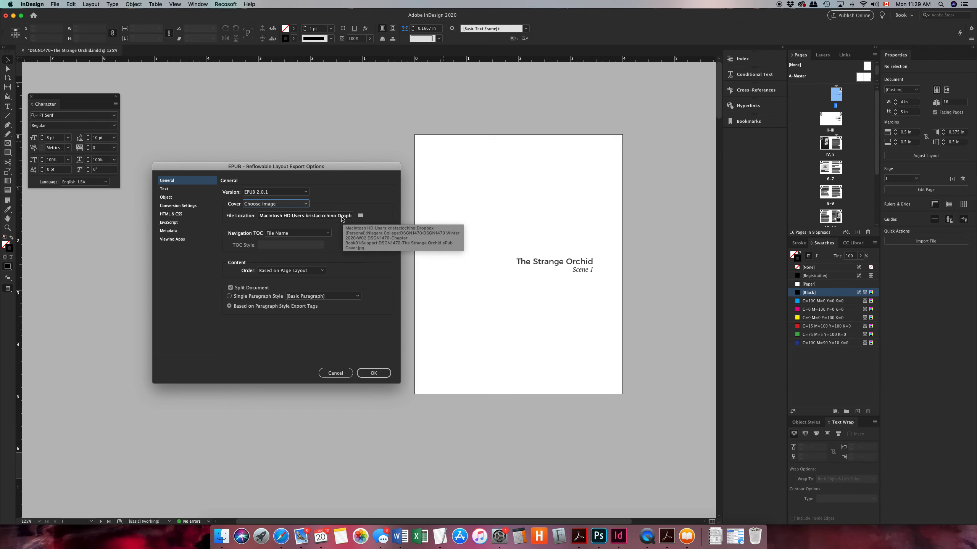
click(361, 215)
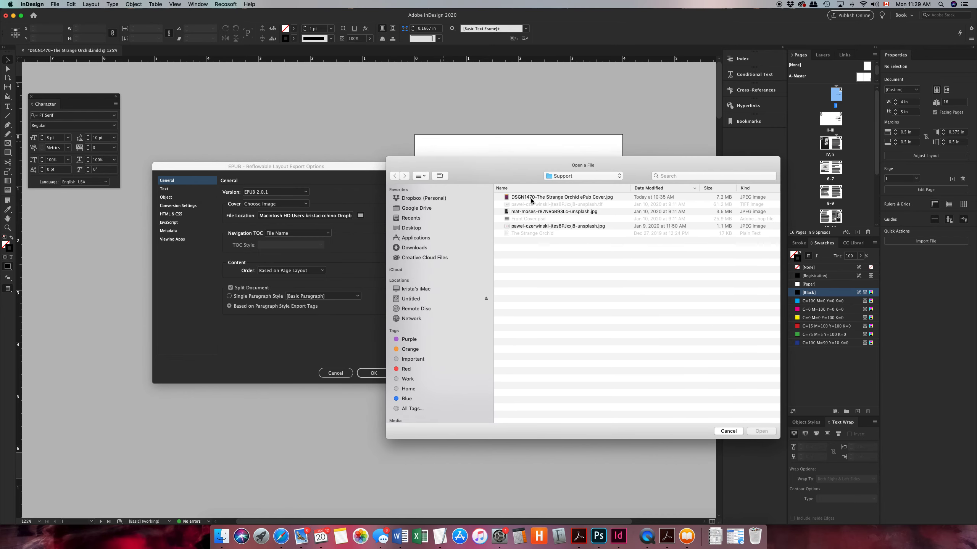
click(516, 198)
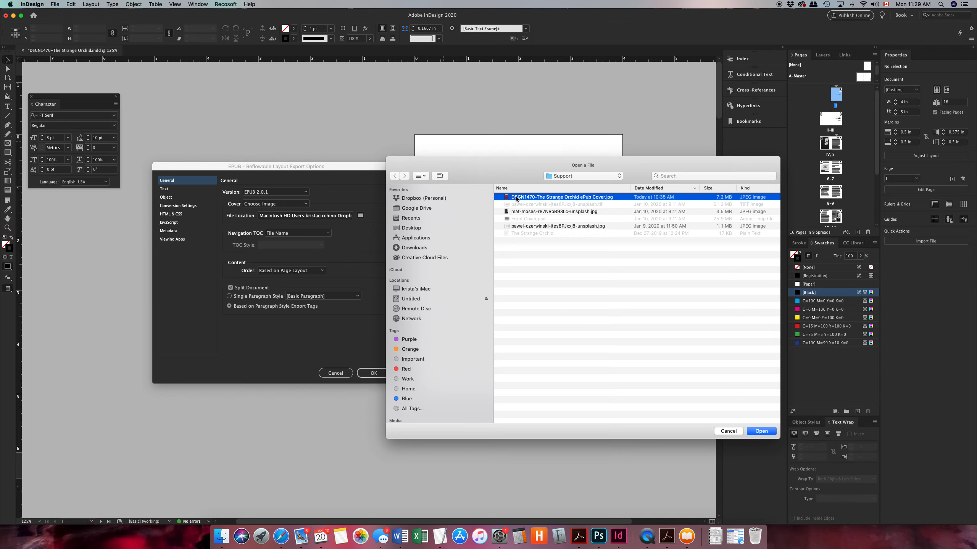
click(761, 431)
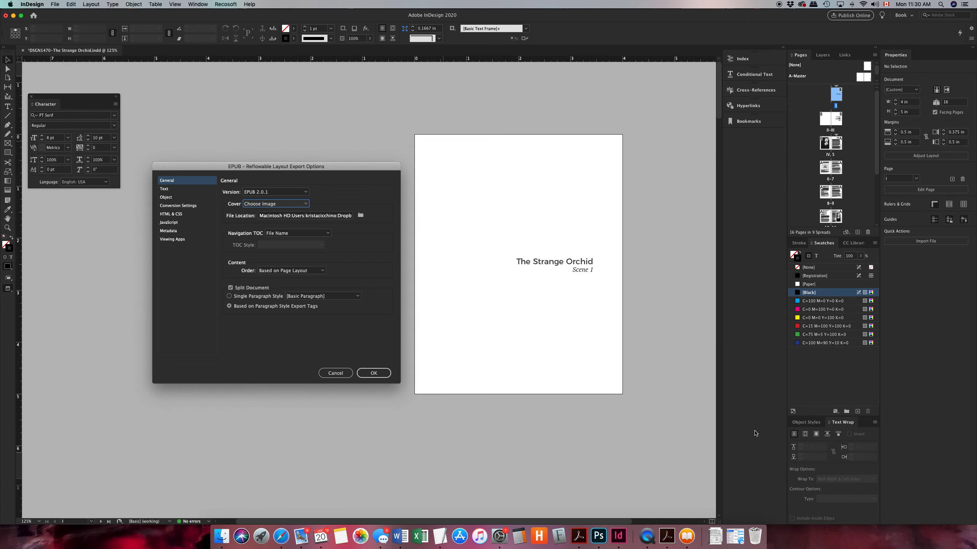
Check the full file path of the chosen cover image and review the available content order options
drag(348, 162, 466, 176)
drag(439, 231, 549, 239)
drag(447, 230, 539, 243)
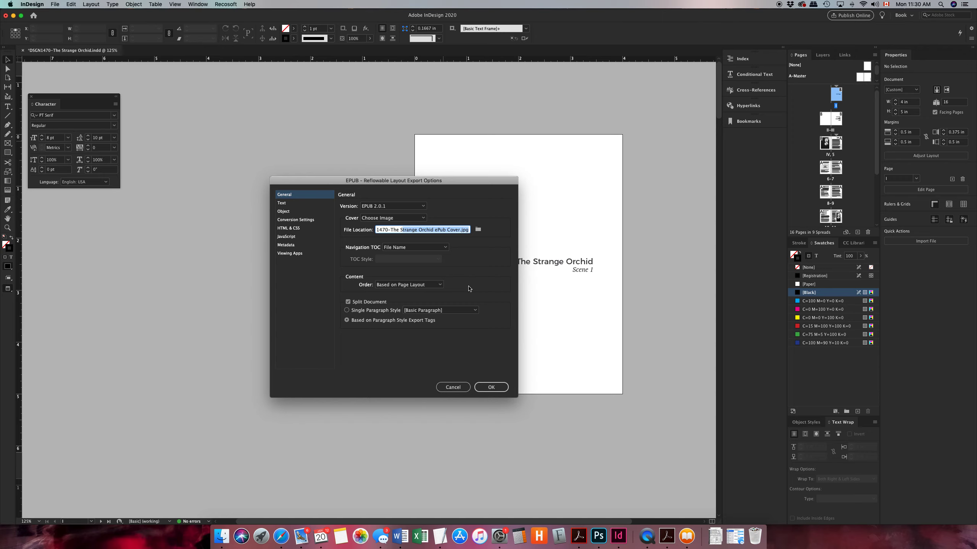
click(440, 285)
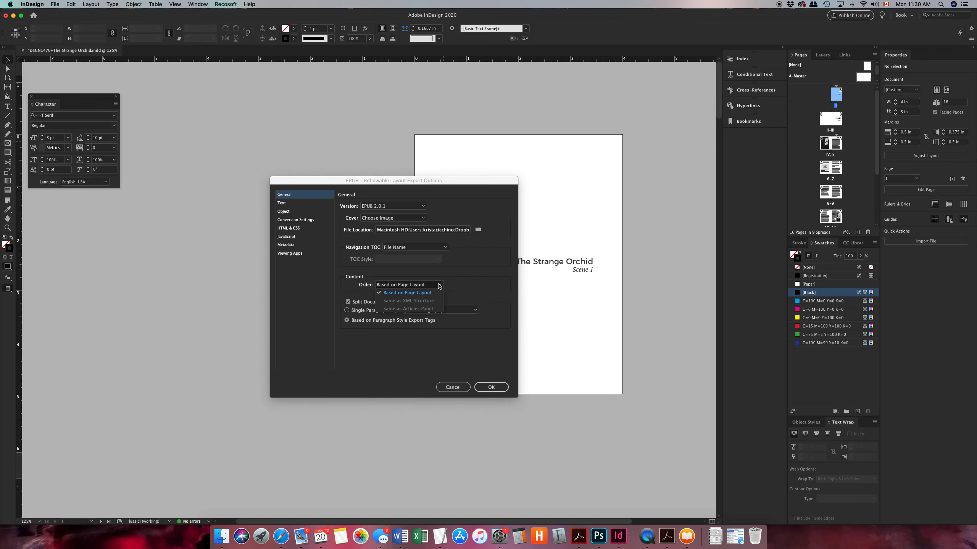
click(466, 289)
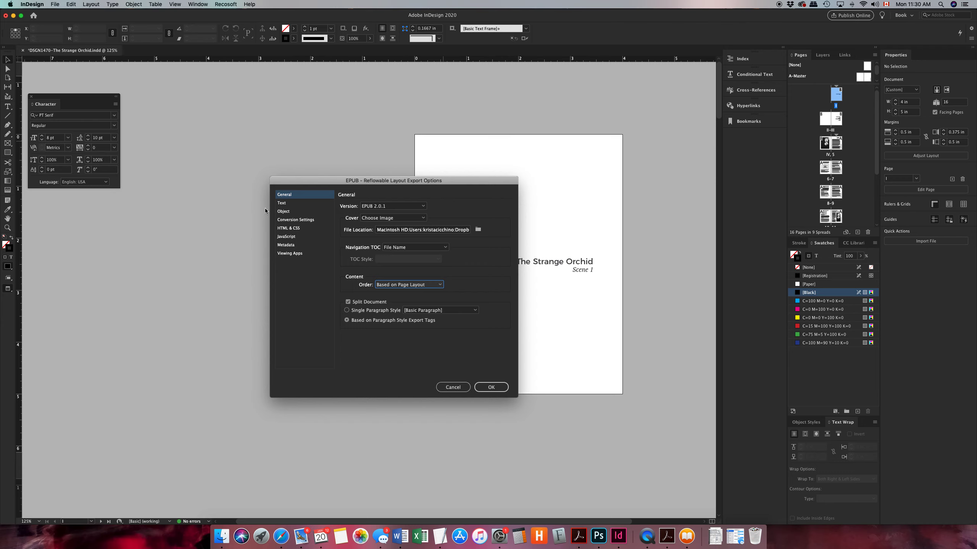
Review the Text, Object, Conversion Settings, HTML & CSS and JavaScript export options
click(282, 203)
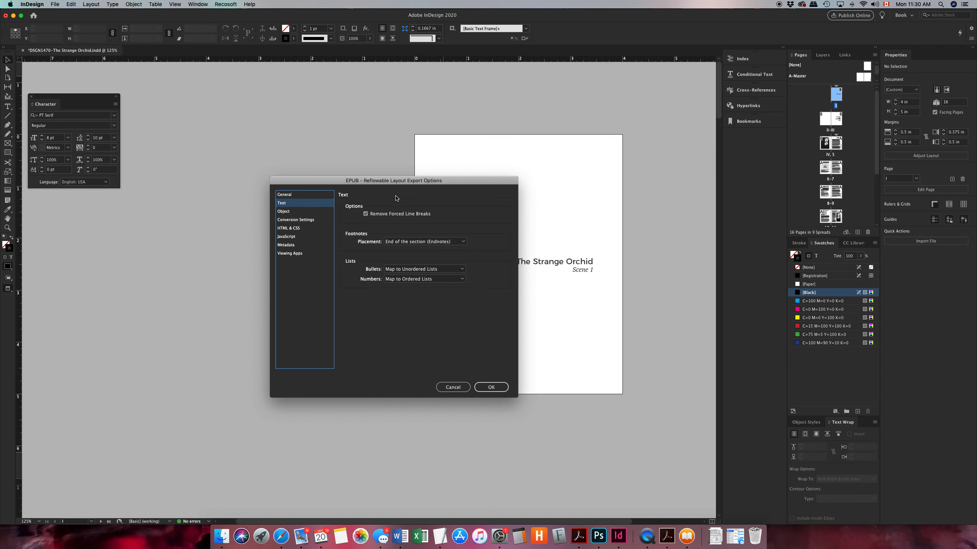
click(286, 212)
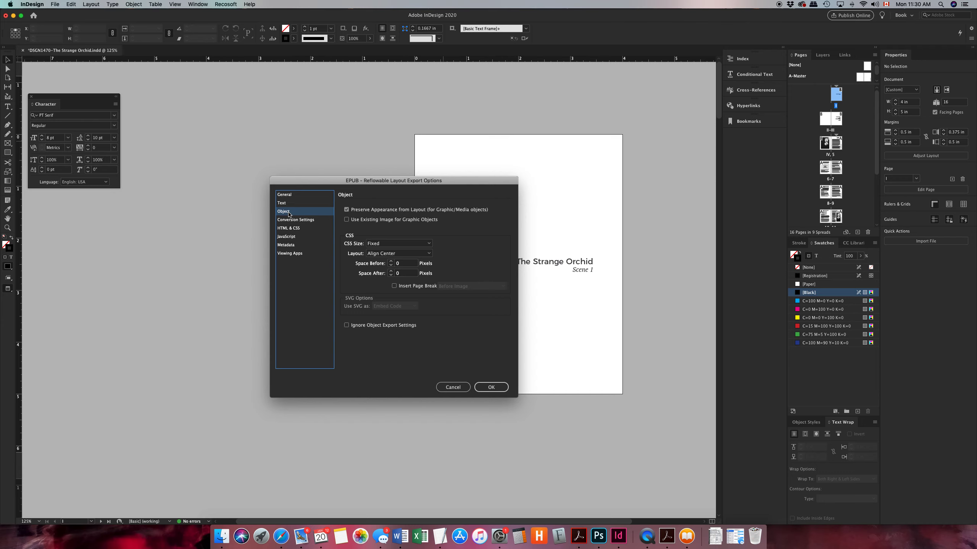
click(287, 221)
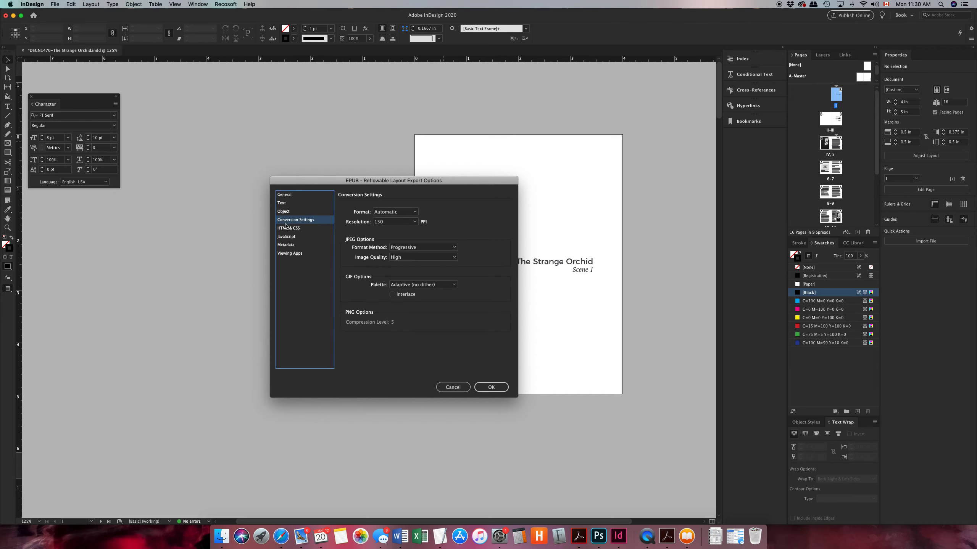
click(287, 229)
click(286, 238)
Open the EPUB metadata settings and check the identifier and title fields
click(285, 246)
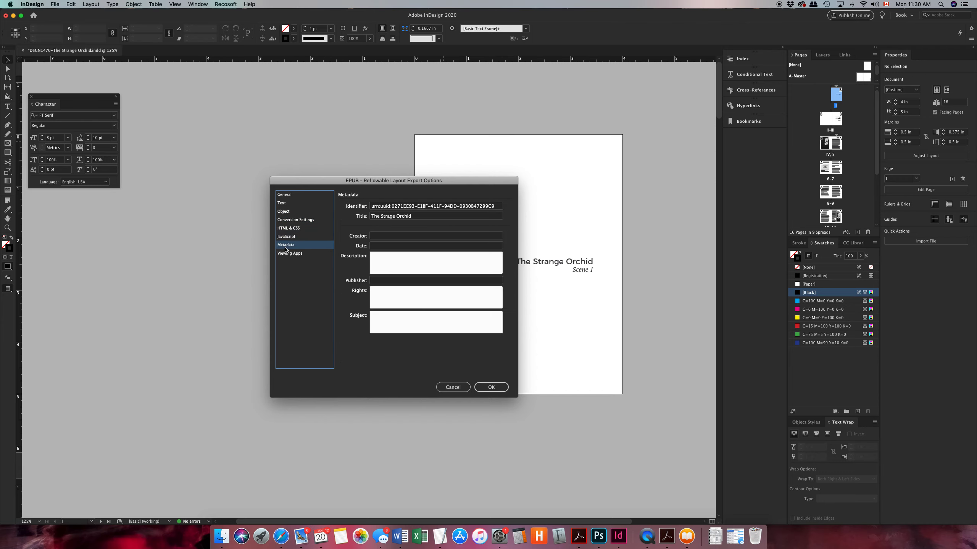
double_click(389, 217)
drag(422, 217, 360, 218)
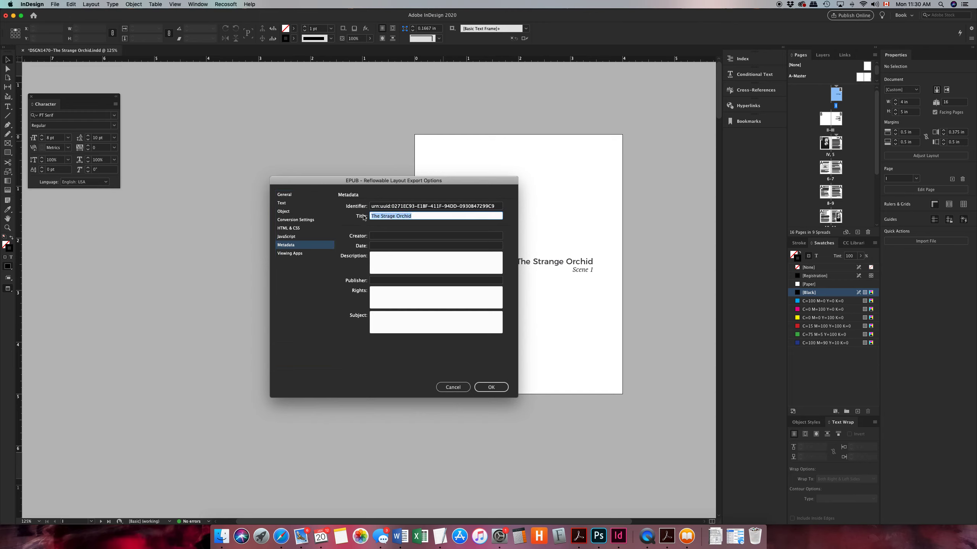
click(378, 217)
drag(395, 218, 499, 207)
click(420, 219)
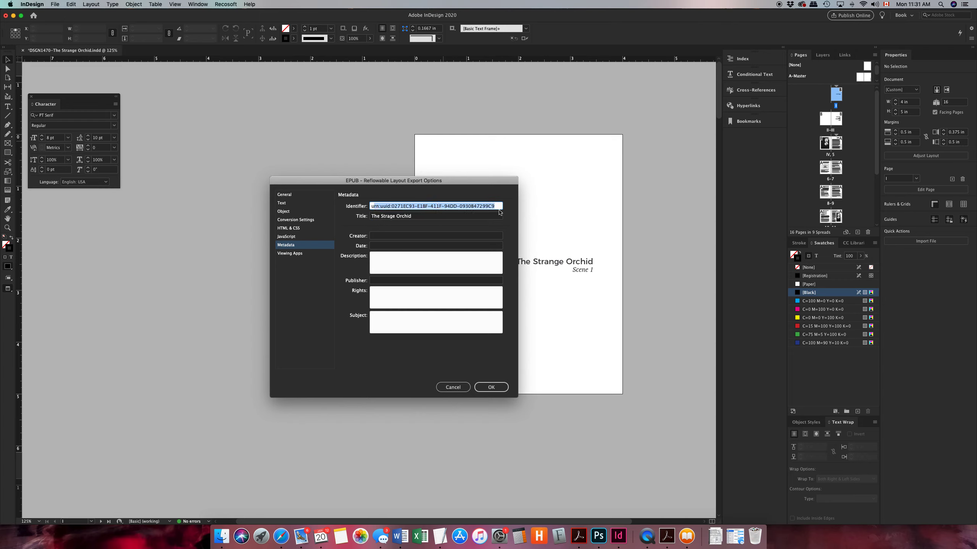
click(492, 218)
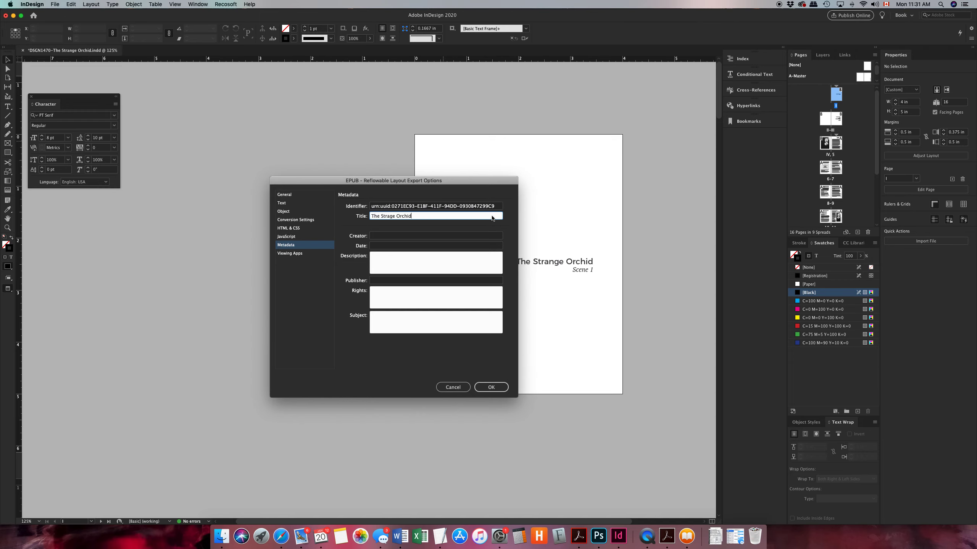
Enter the creator's full name and the date January 20, 2020 in the EPUB metadata
click(377, 236)
text(Krista )
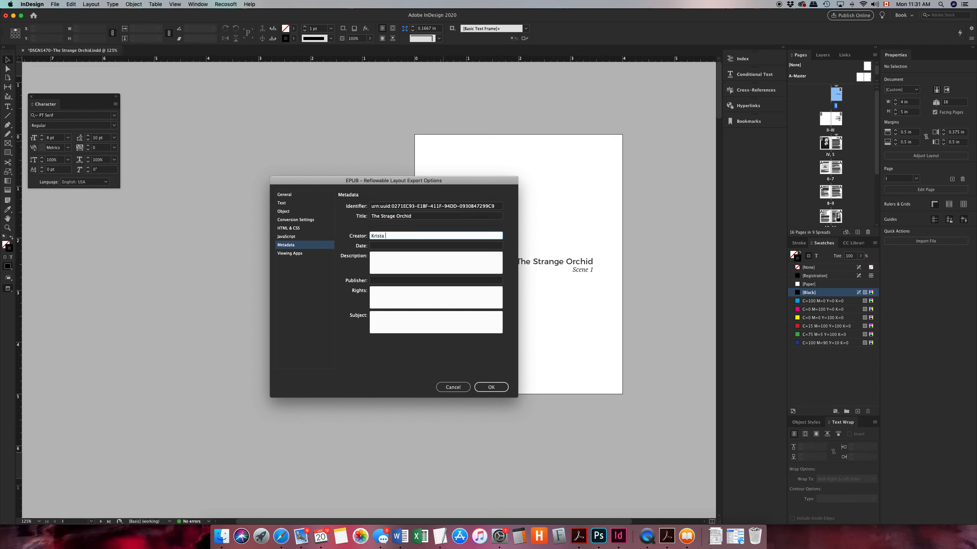
text(Cicchino)
key(Tab)
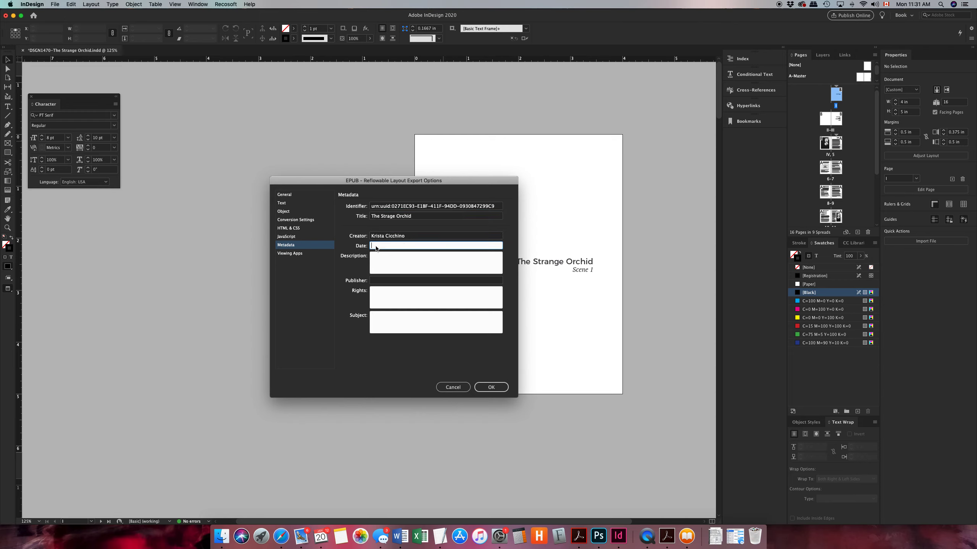
click(904, 4)
click(390, 249)
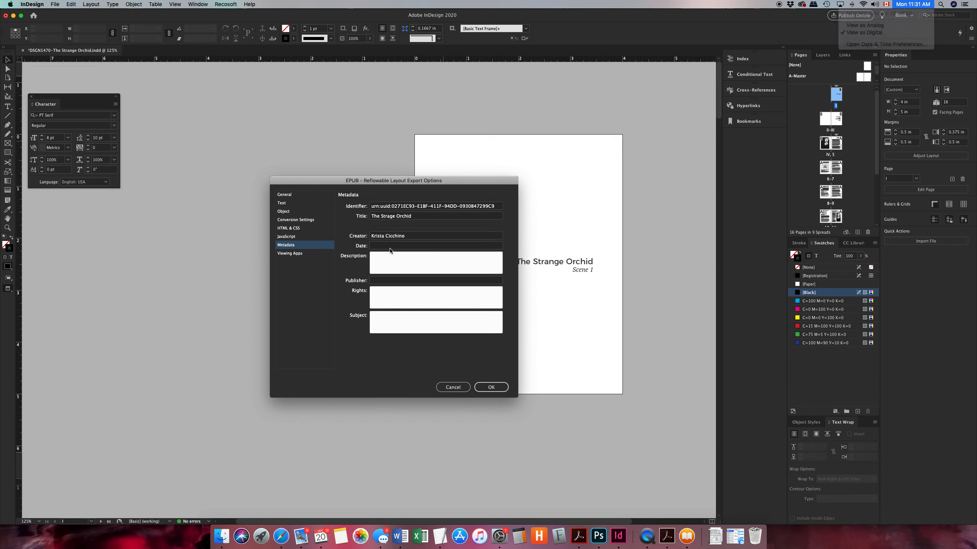
text(January 20, 2020)
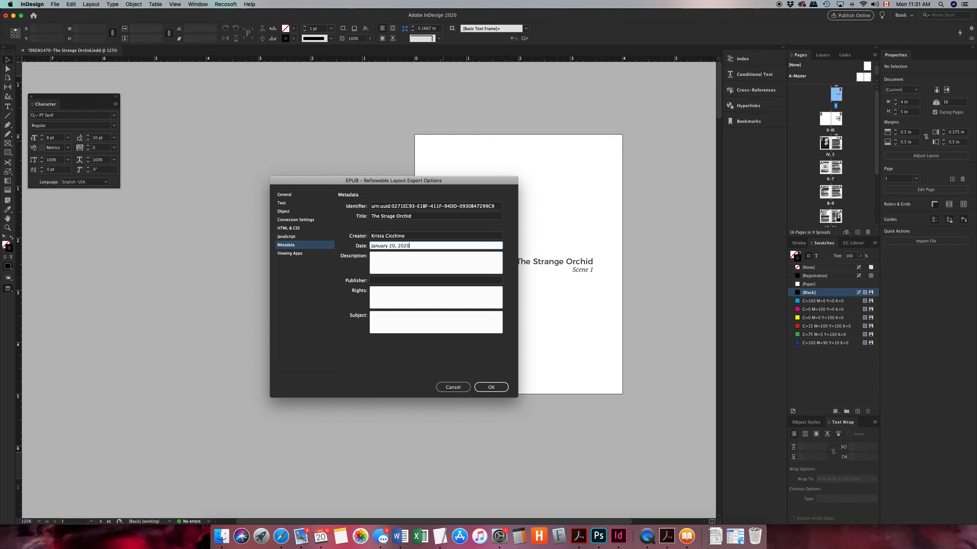
Leave the description and subject blank, check the viewing app for the exported file, and export the reflowable EPUB
click(390, 268)
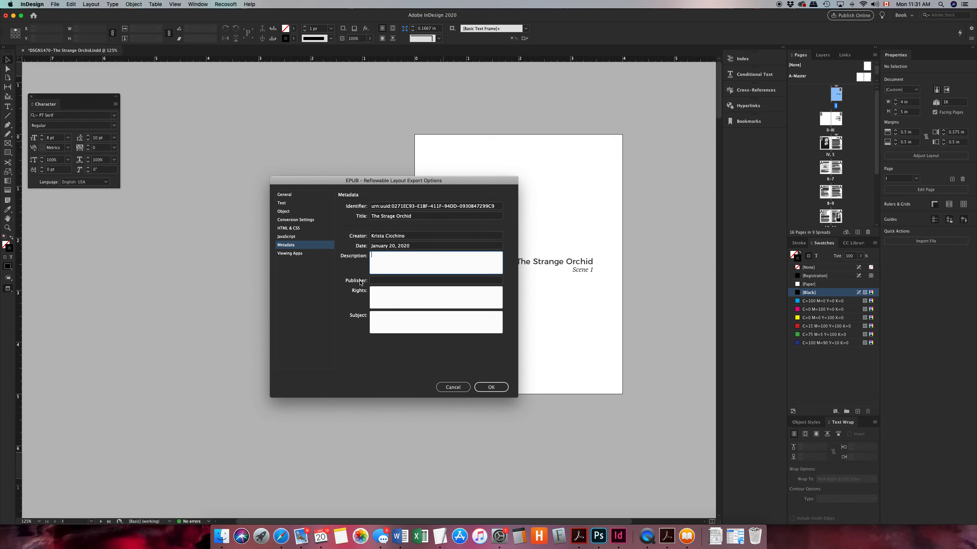
click(385, 315)
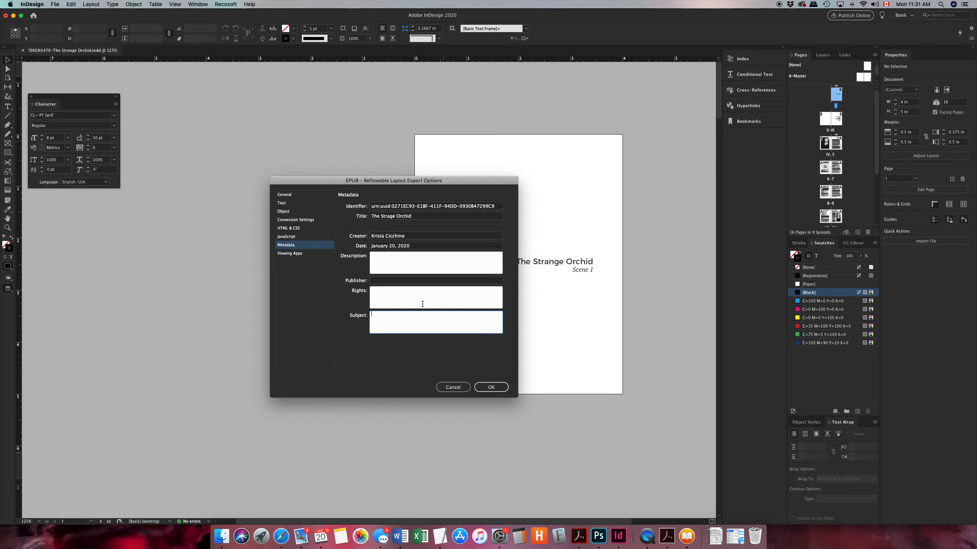
click(291, 254)
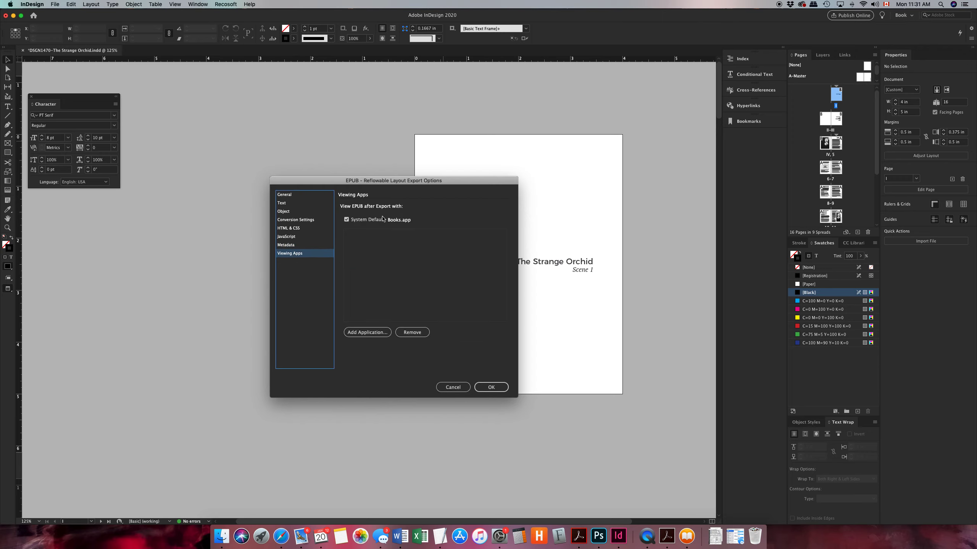
click(490, 388)
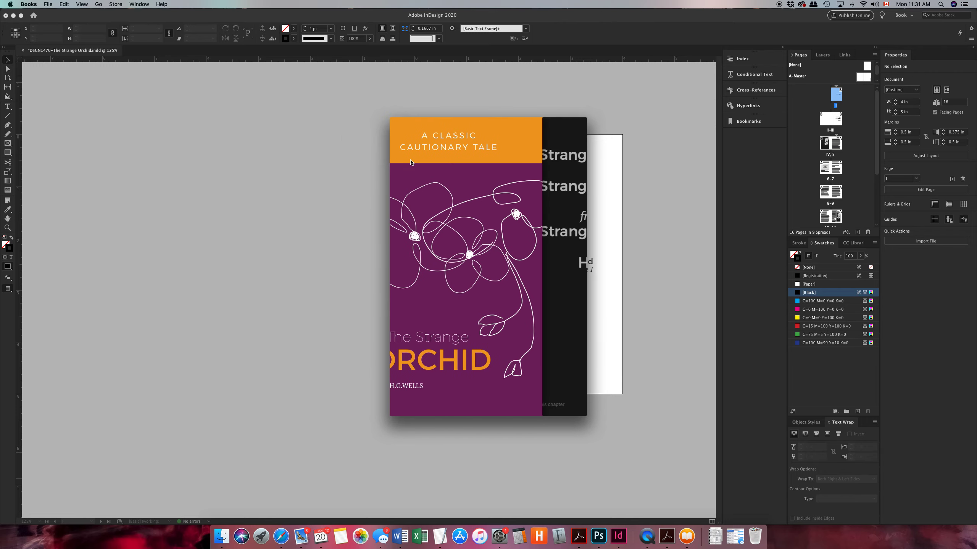
Move the exported book's window in Books clear of the layout and page from the title page to the Scene 1 text
drag(434, 124, 235, 85)
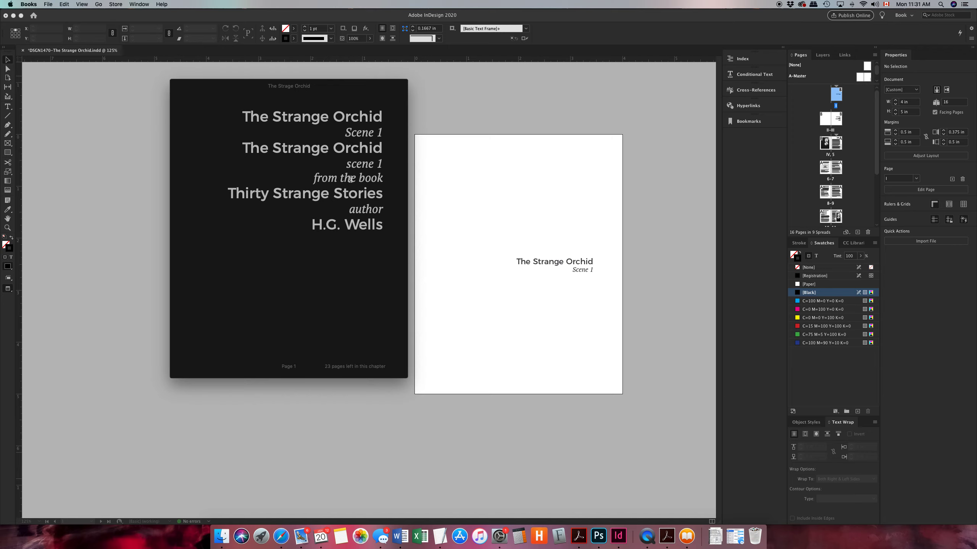
click(396, 217)
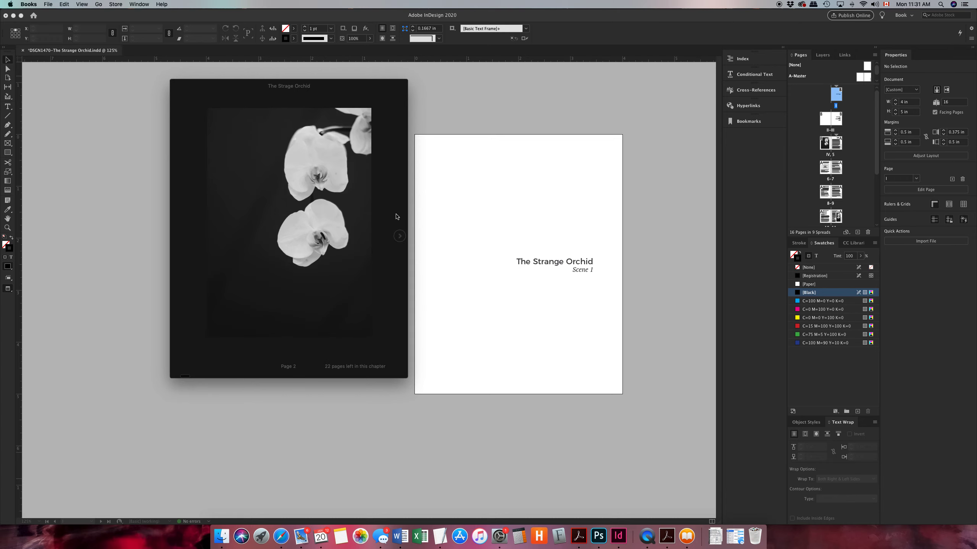
scroll(322, 243, right, 3)
scroll(322, 242, right, 3)
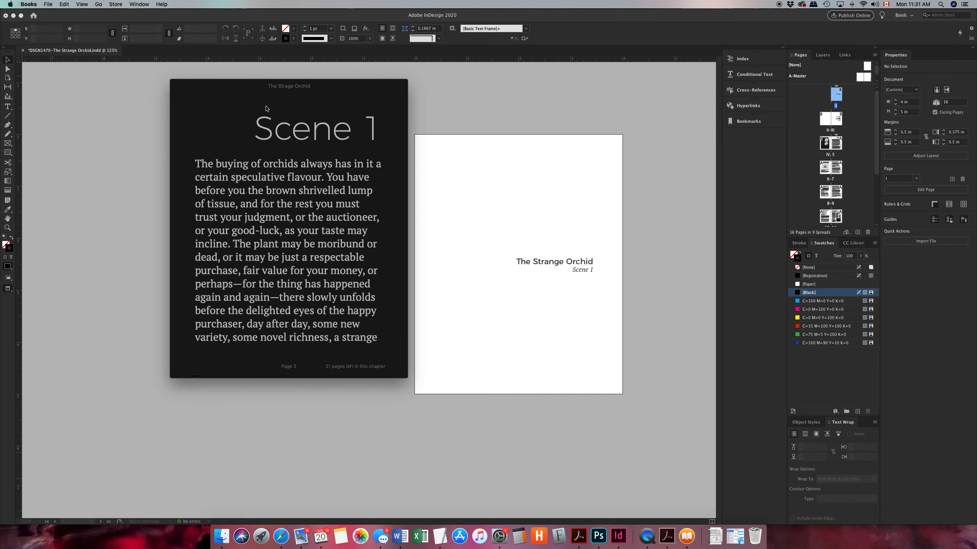
drag(237, 84, 200, 63)
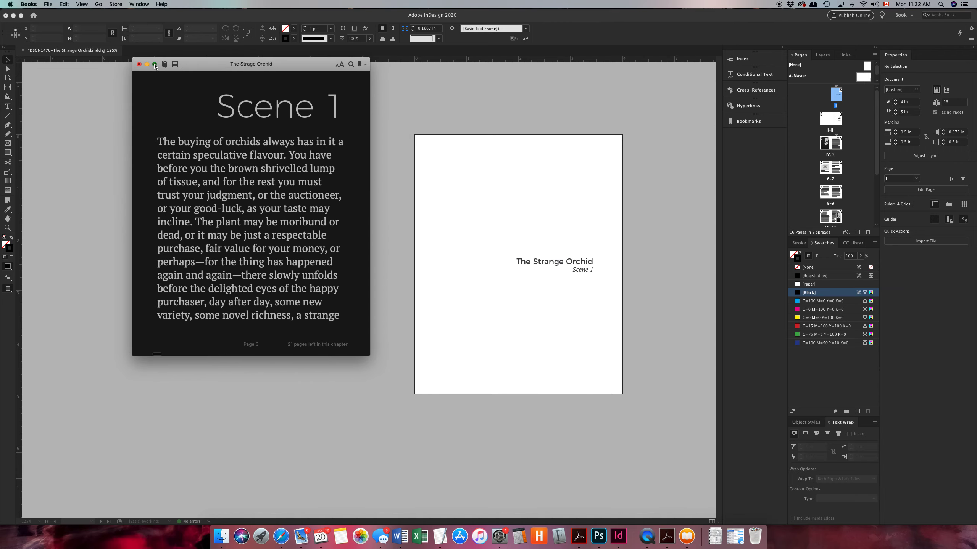
View the book full screen, page through the two-page spreads to the end of the chapter, and return to the windowed view
click(153, 64)
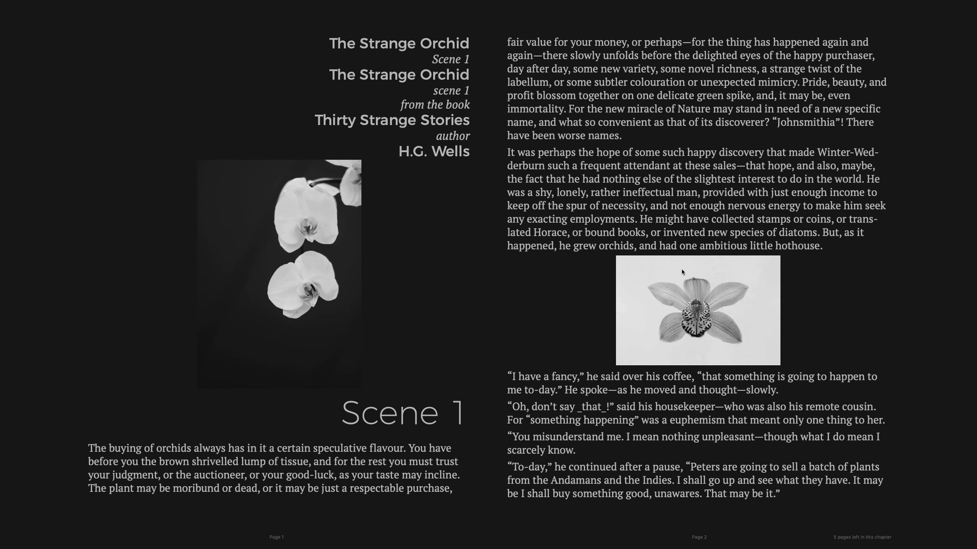
scroll(697, 300, right, 5)
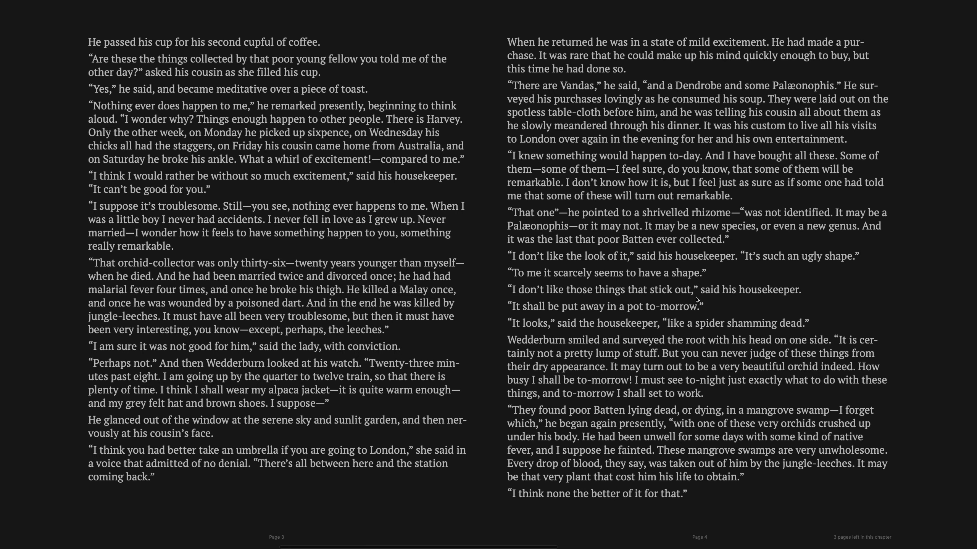
scroll(697, 300, right, 5)
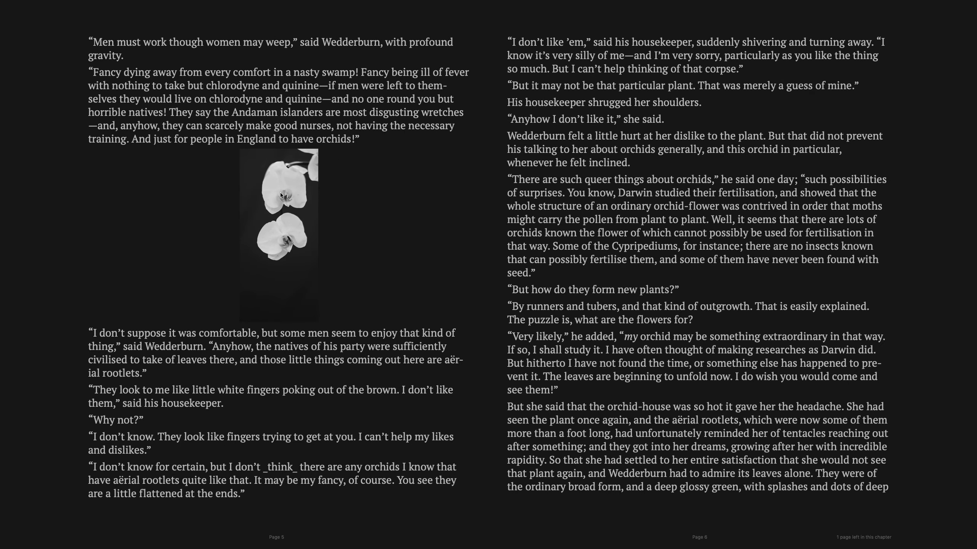
scroll(573, 287, right, 3)
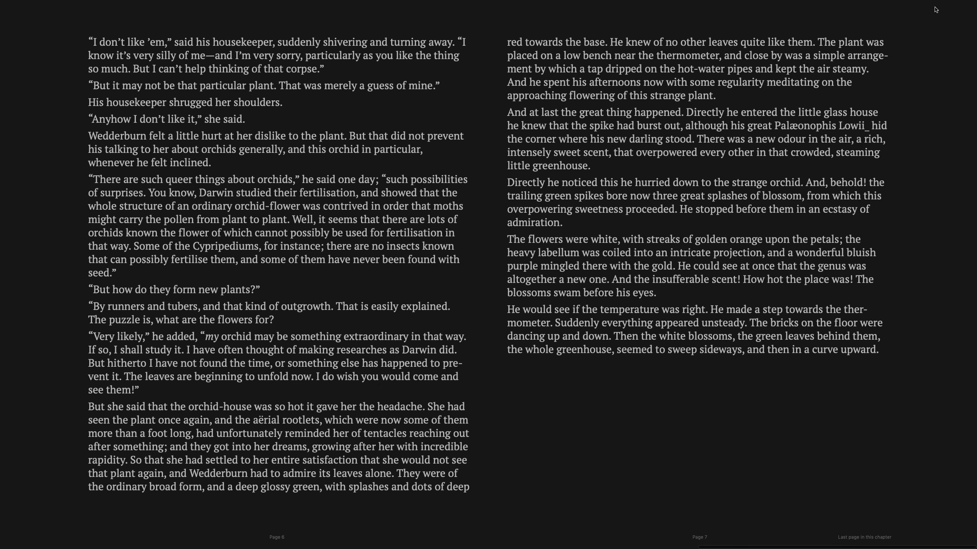
key(Escape)
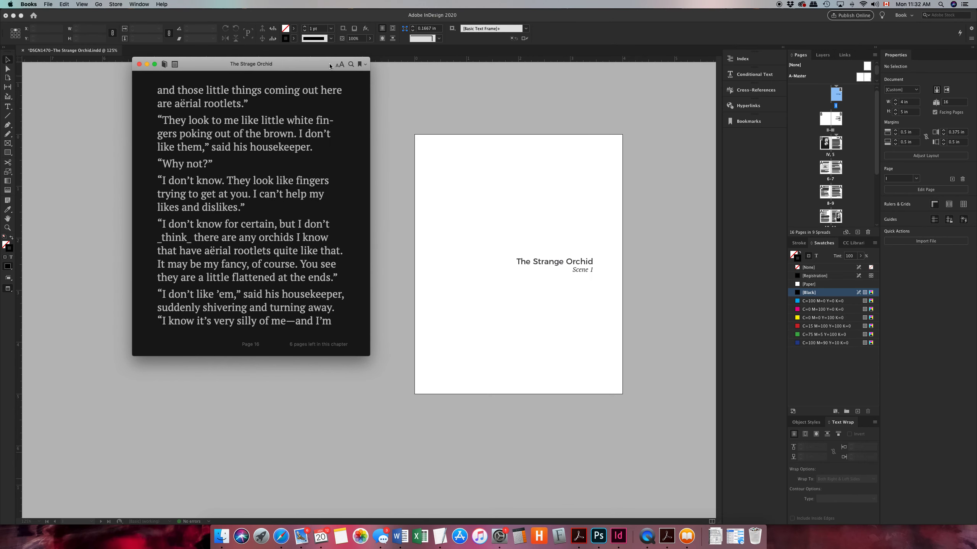
Reduce the book's text size by one step and switch the book to full screen
click(341, 66)
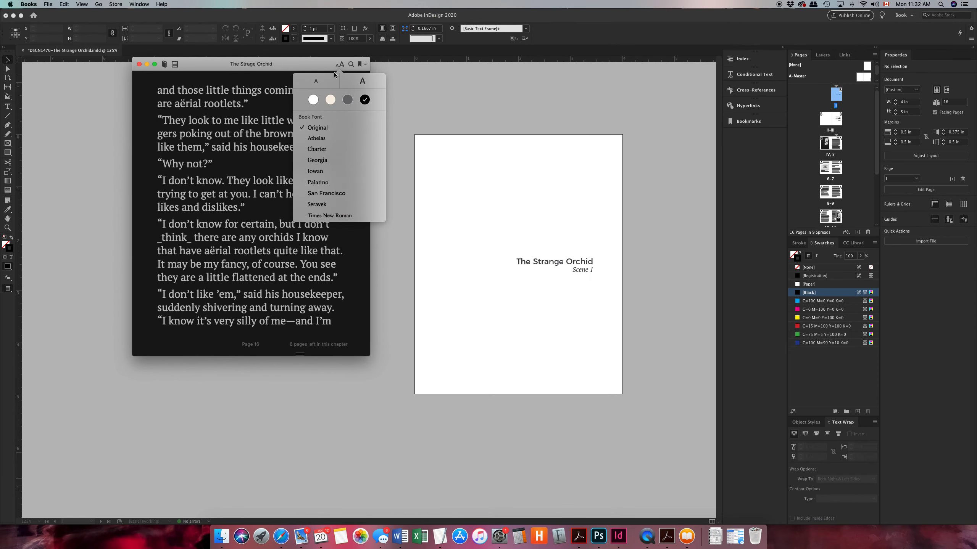
click(315, 81)
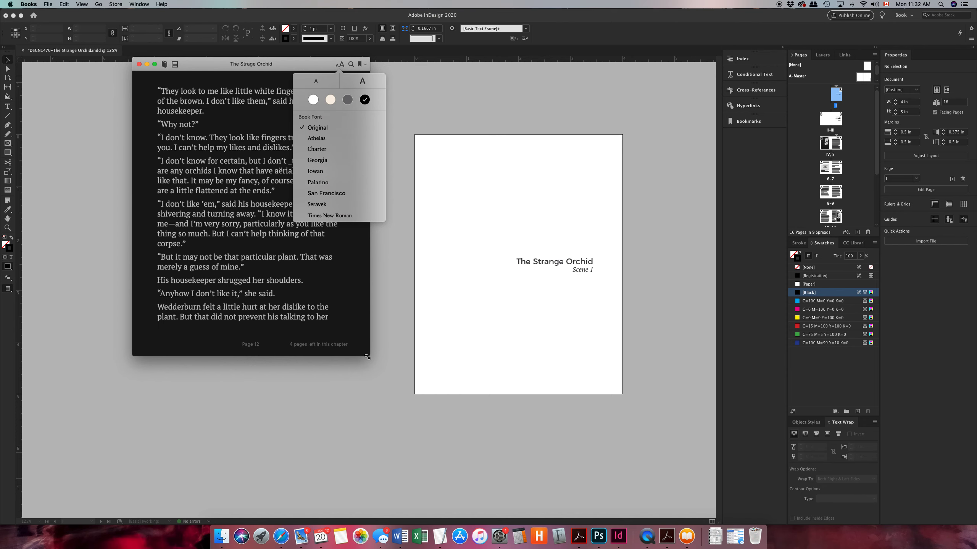
click(155, 65)
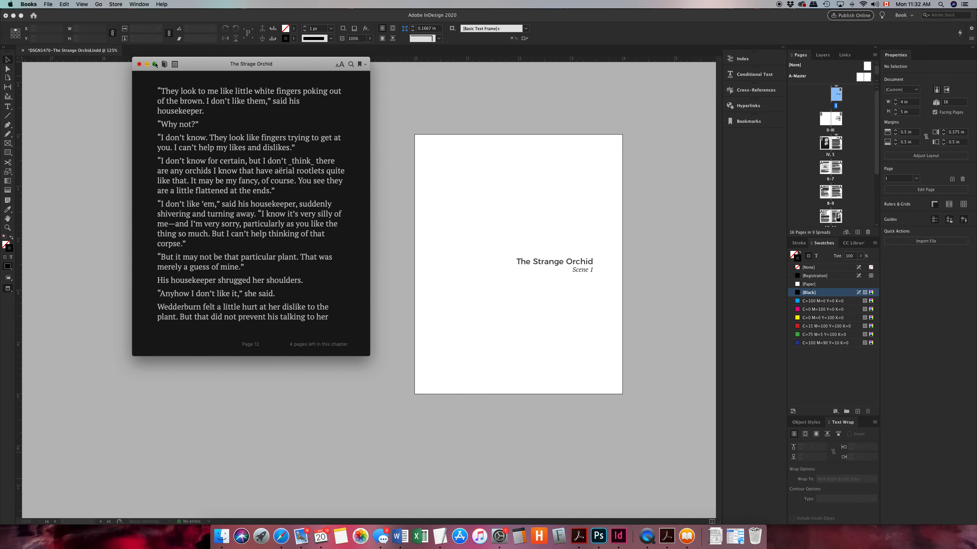
click(155, 64)
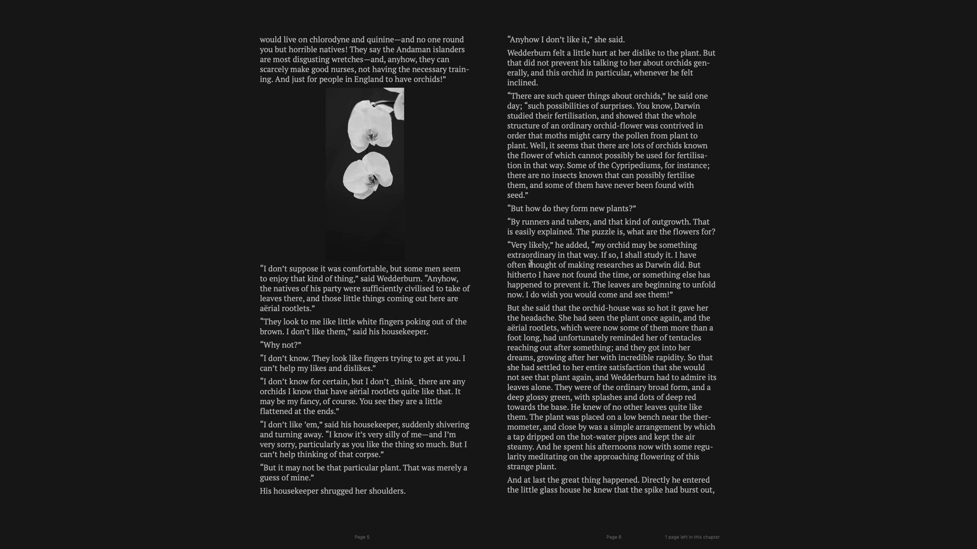
Page through the full-screen spreads back to the Scene 1 opening and forward again, return to the windowed view, and page back toward the start
key(Right)
key(Left)
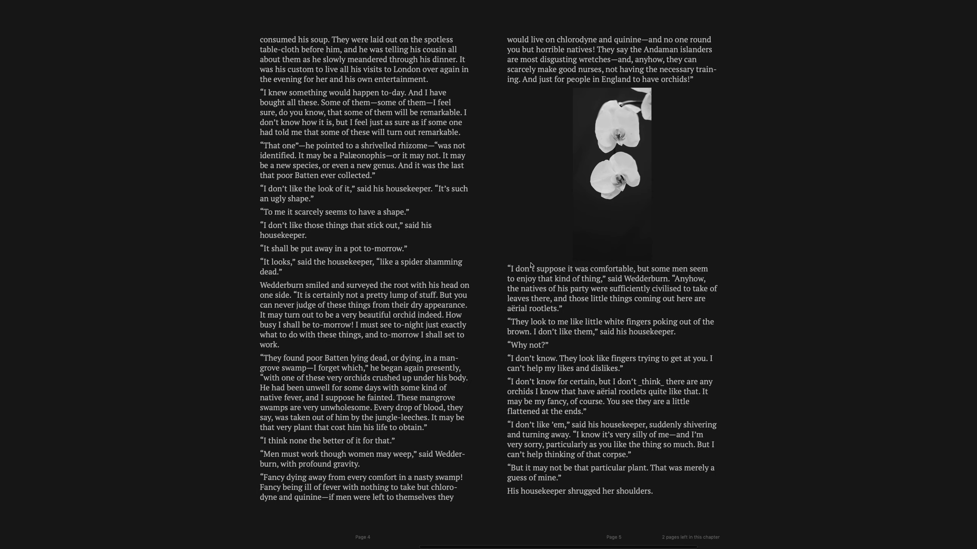
key(Left)
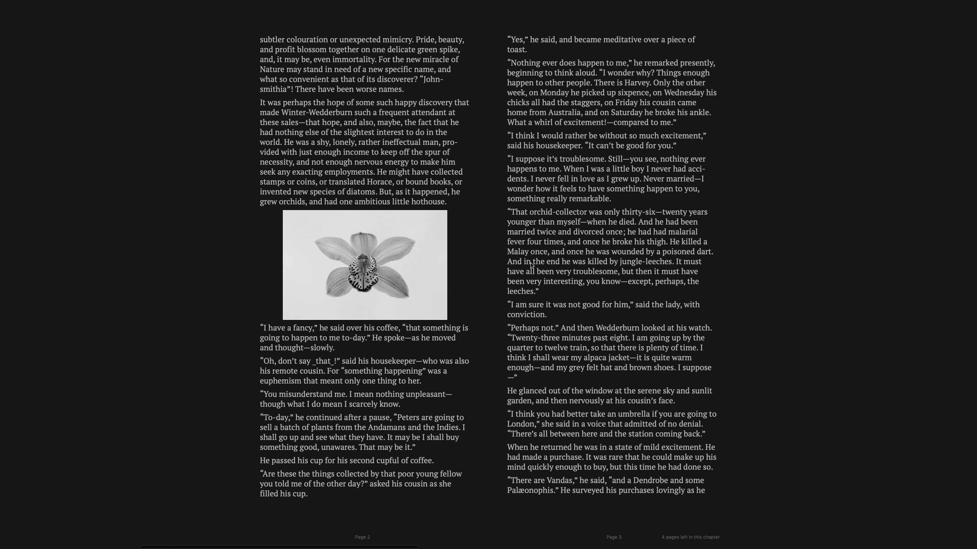
key(Left)
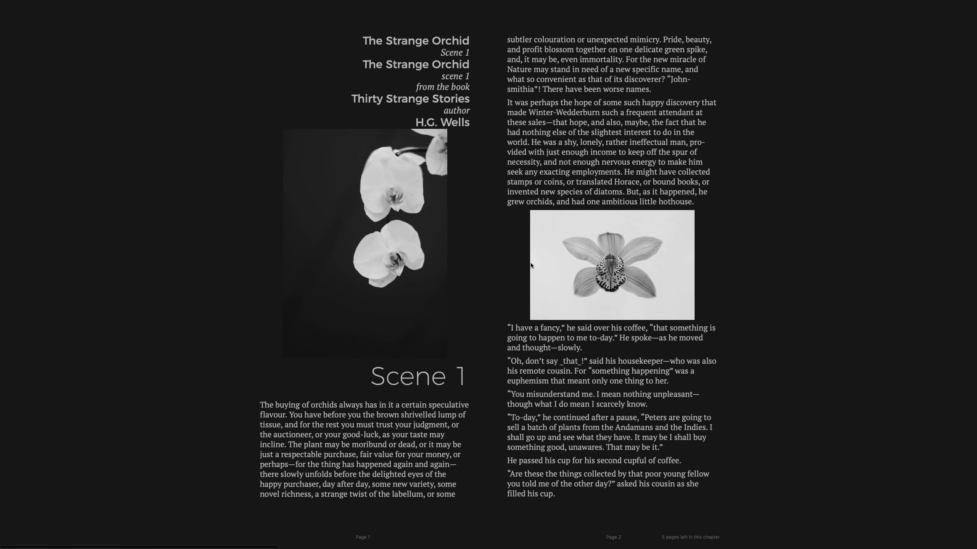
key(Right)
key(Right)
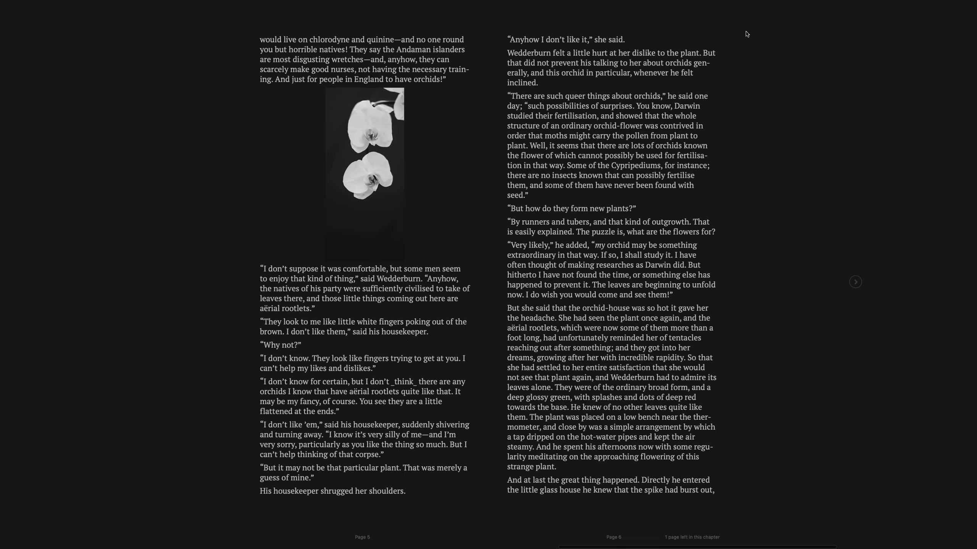
key(ctrl+super+f)
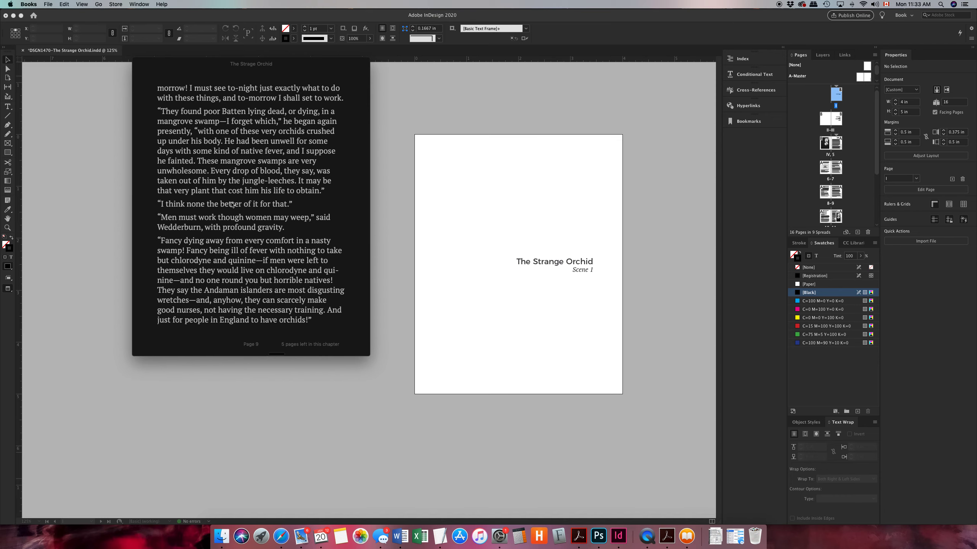
scroll(231, 205, left, 8)
scroll(231, 205, left, 3)
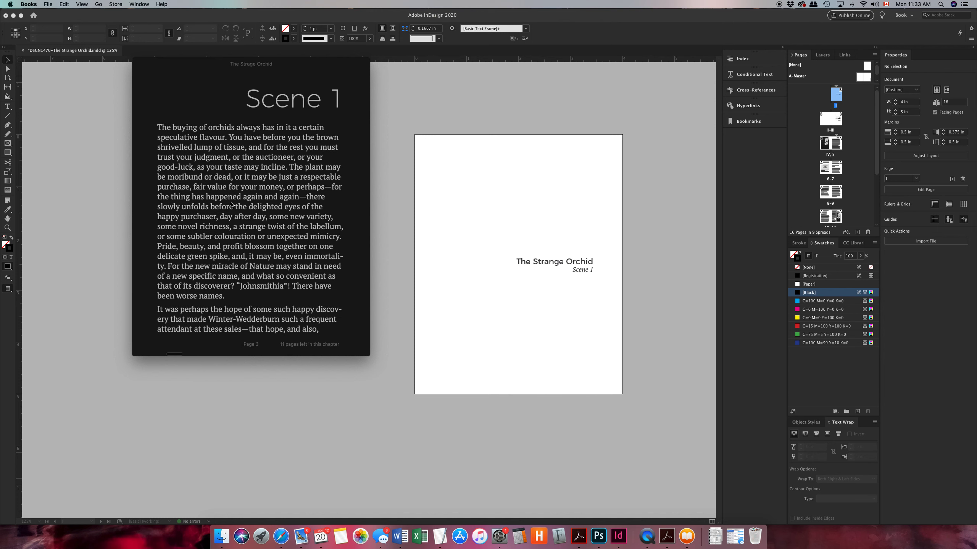
Close the book, delete The Strange Orchid from the Books library, and switch back to InDesign
click(139, 64)
click(340, 124)
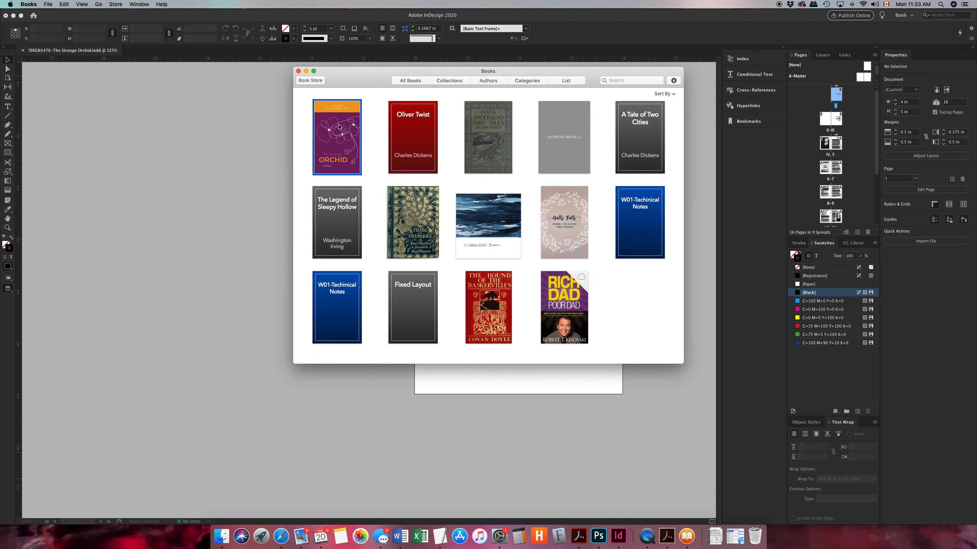
right_click(340, 124)
click(367, 178)
click(527, 127)
click(258, 137)
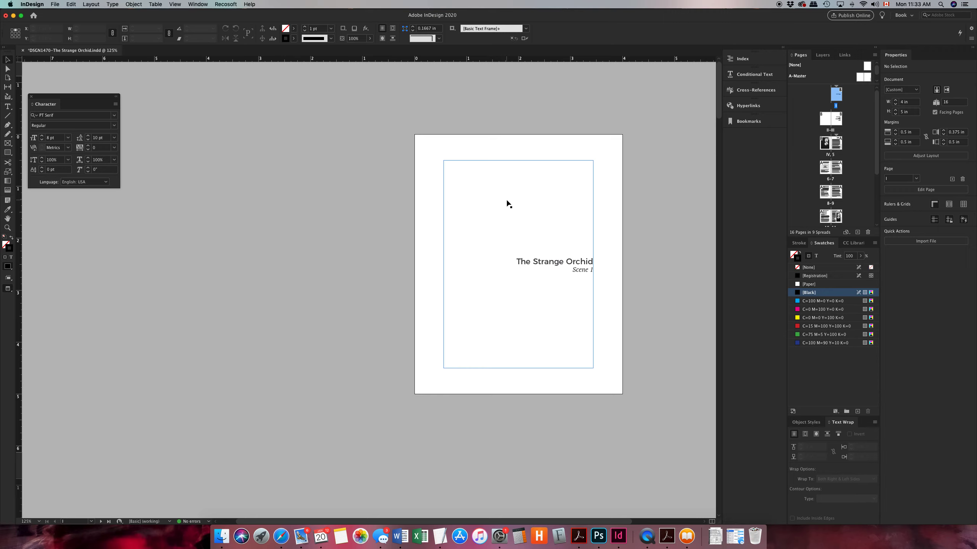
In the EPUB and HTML object export options of the first page's title text frame, set Preserve Appearance From Layout to Rasterize Content
scroll(507, 204, right, 5)
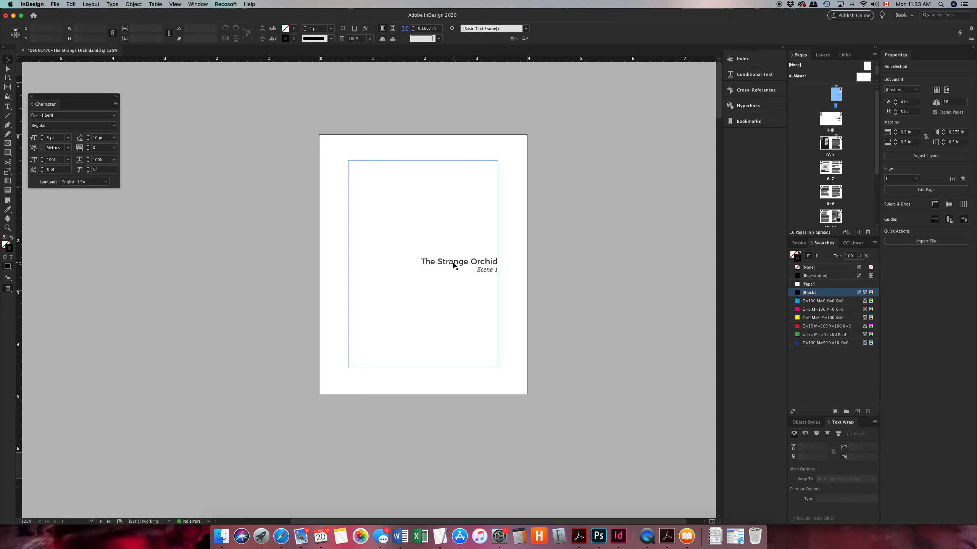
click(454, 265)
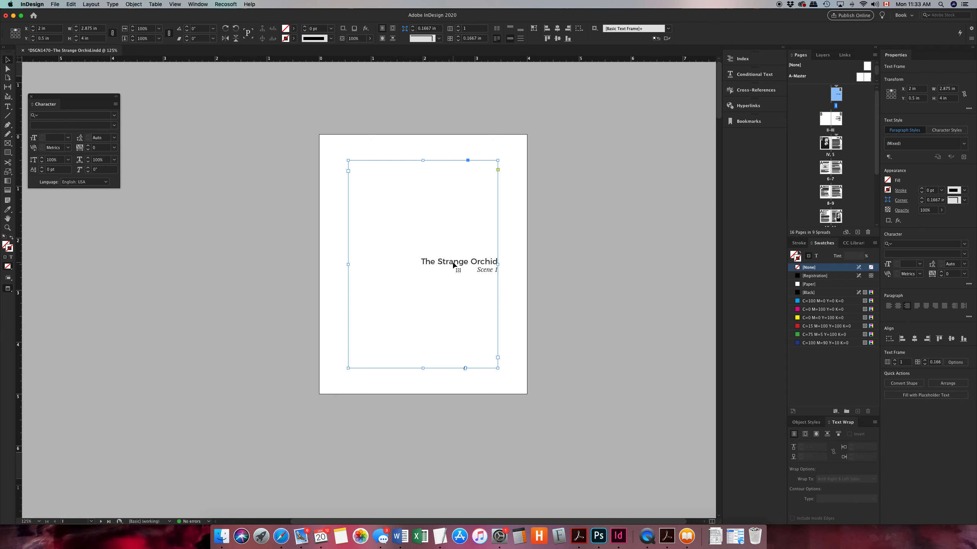
right_click(454, 265)
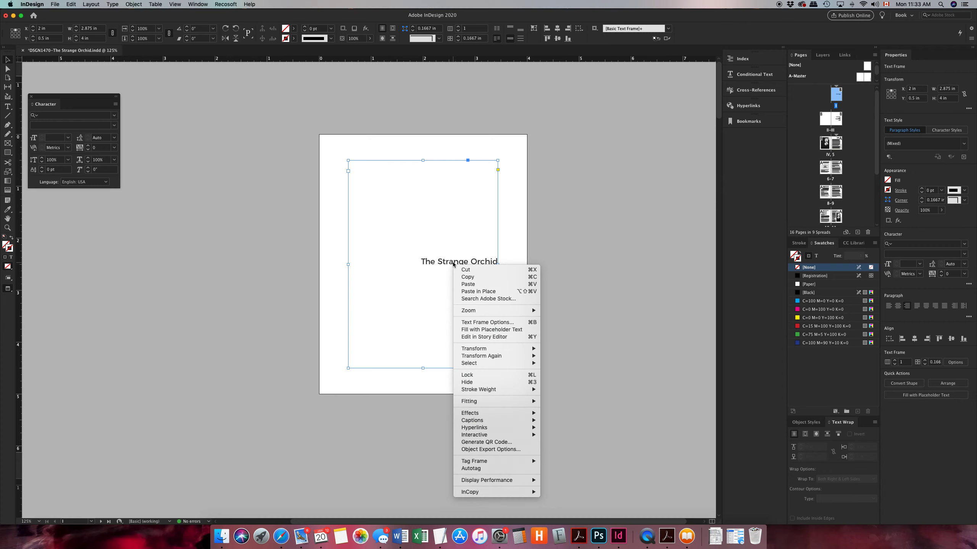
click(505, 450)
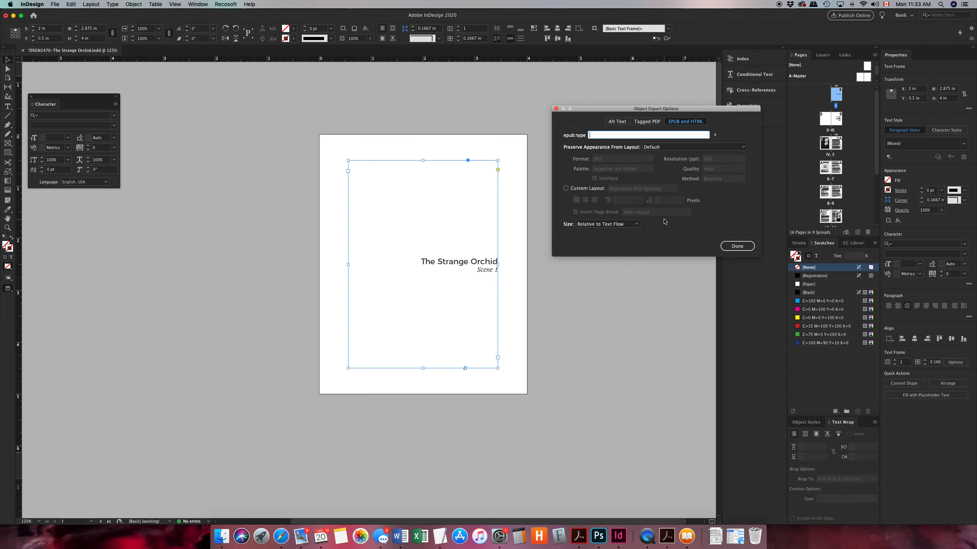
click(672, 122)
drag(689, 111, 631, 156)
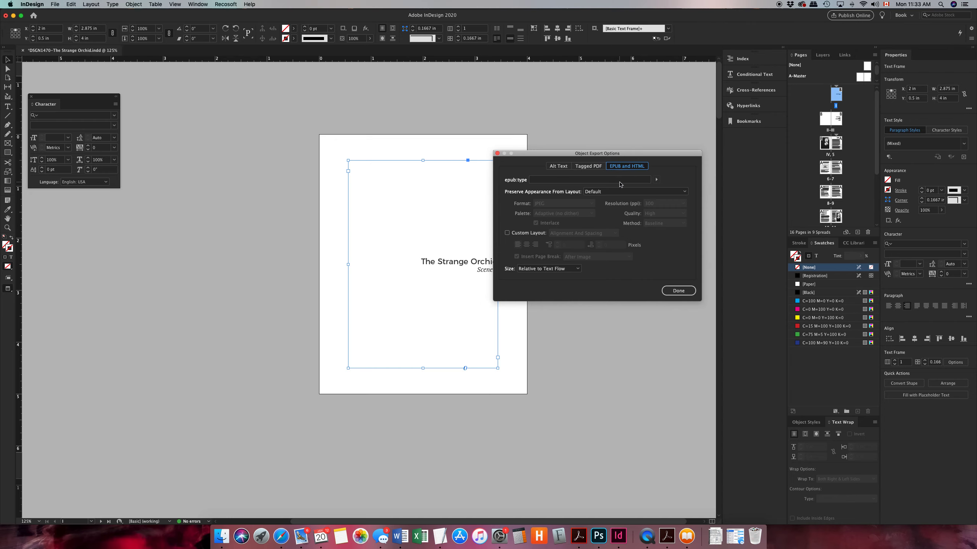
click(607, 193)
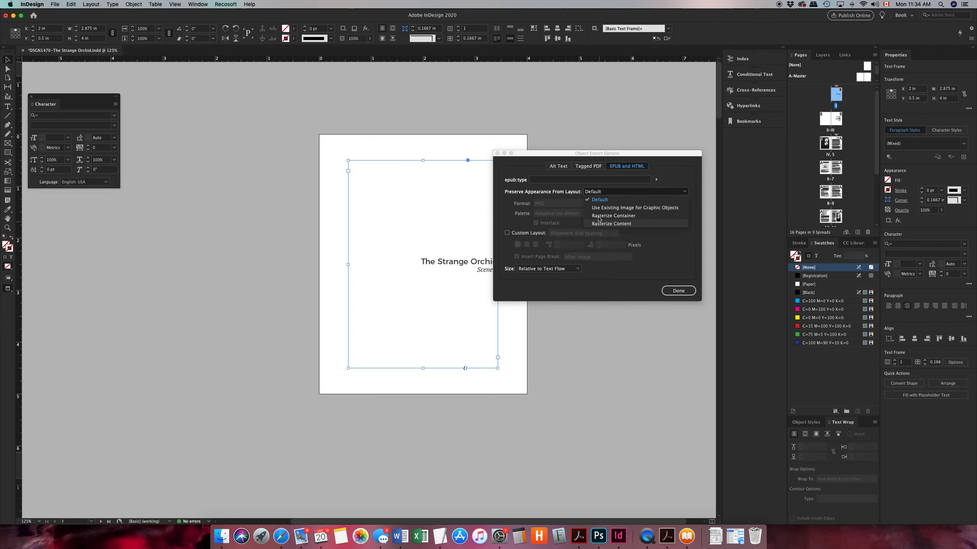
drag(534, 154, 608, 148)
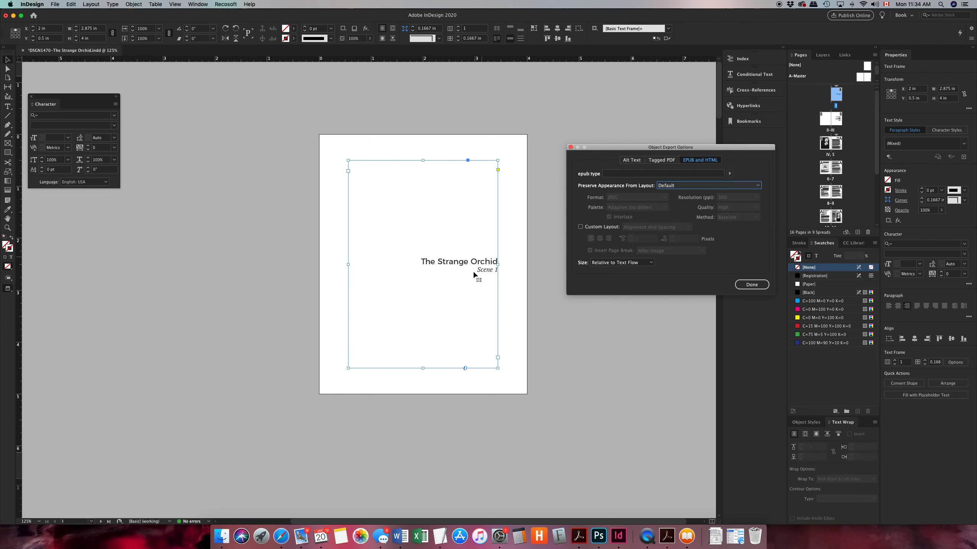
drag(630, 148, 572, 143)
click(621, 182)
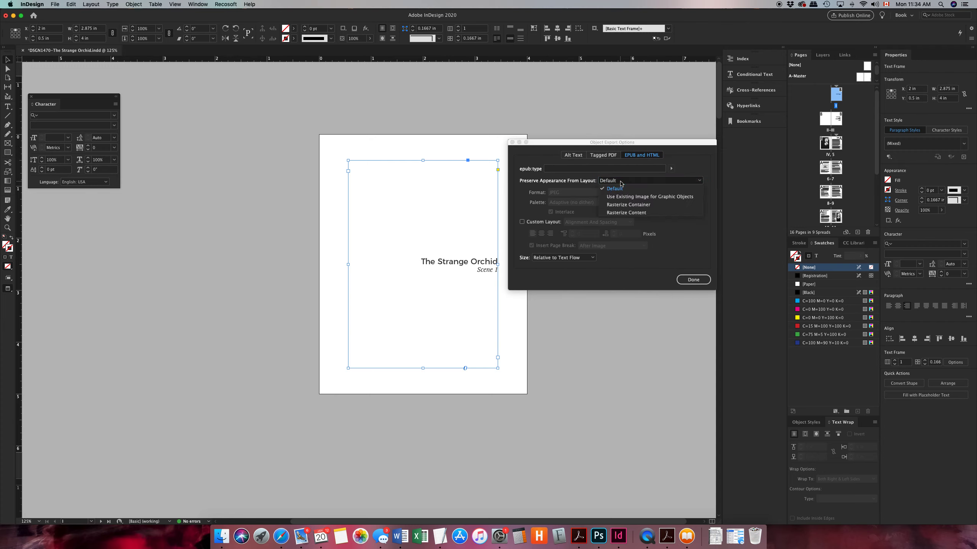
click(616, 213)
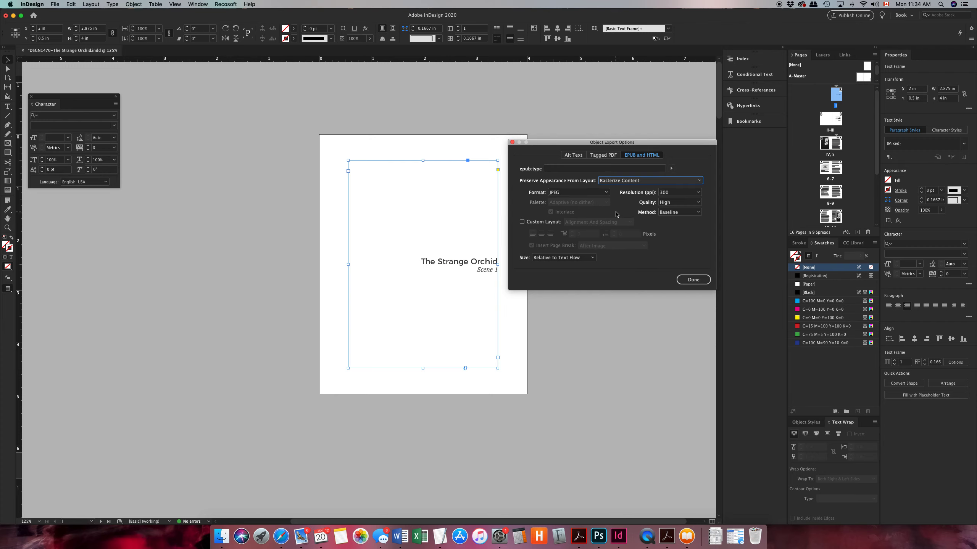
Enable a custom Alignment And Spacing layout with a page break After Image for the frame, keep its size Relative to Text Flow, and finish the options
click(523, 222)
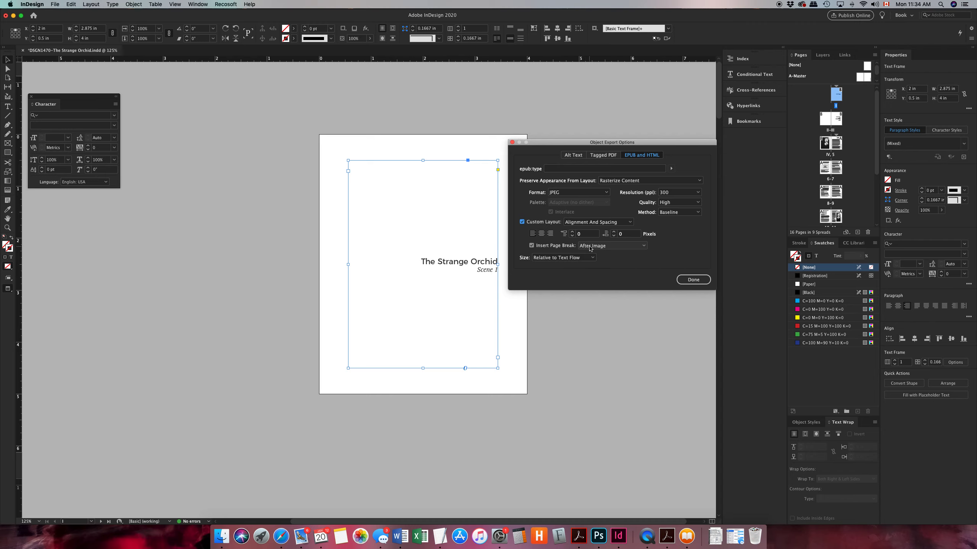
click(532, 246)
click(531, 245)
click(582, 248)
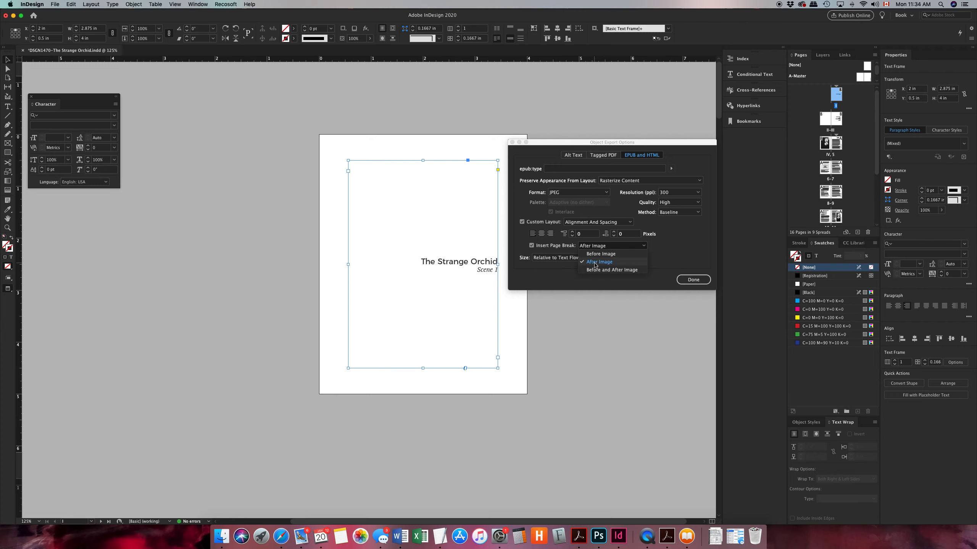
click(594, 262)
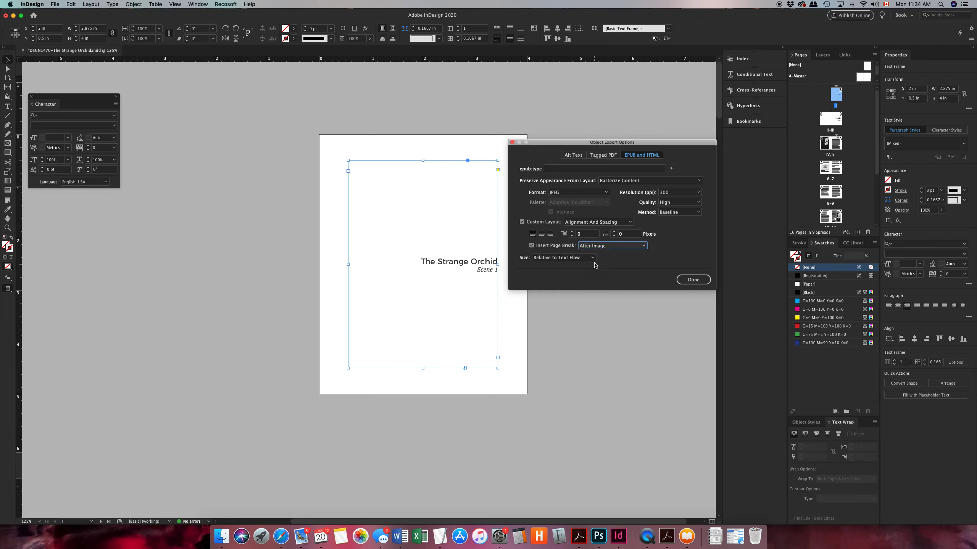
click(560, 259)
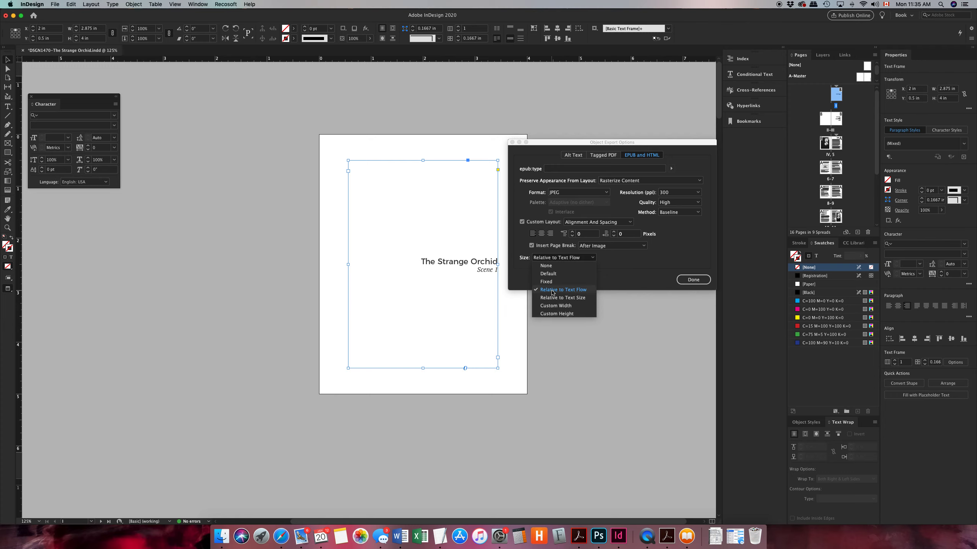
click(552, 291)
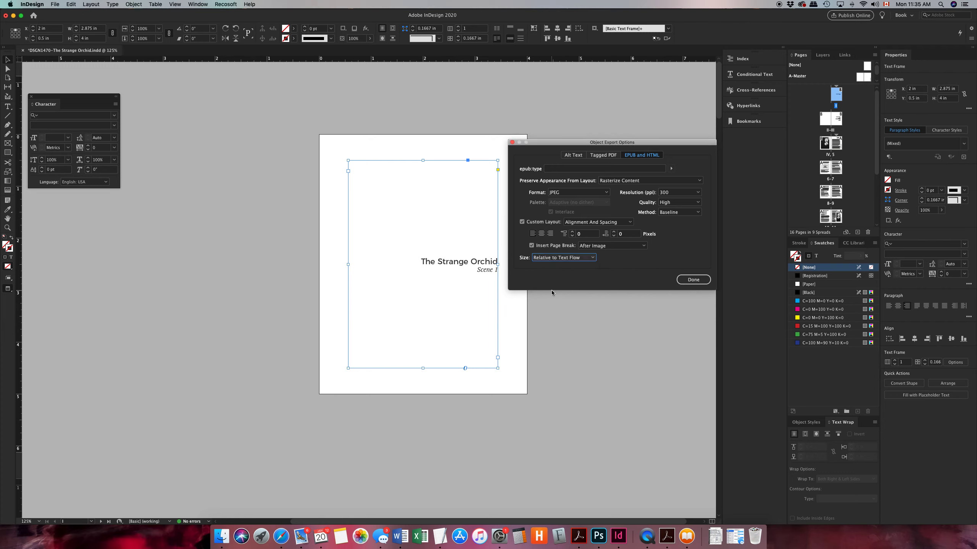
click(693, 280)
Set the object export options of the text frame with title, book and author on page III to Rasterize Content
scroll(489, 323, down, 3)
scroll(488, 323, down, 10)
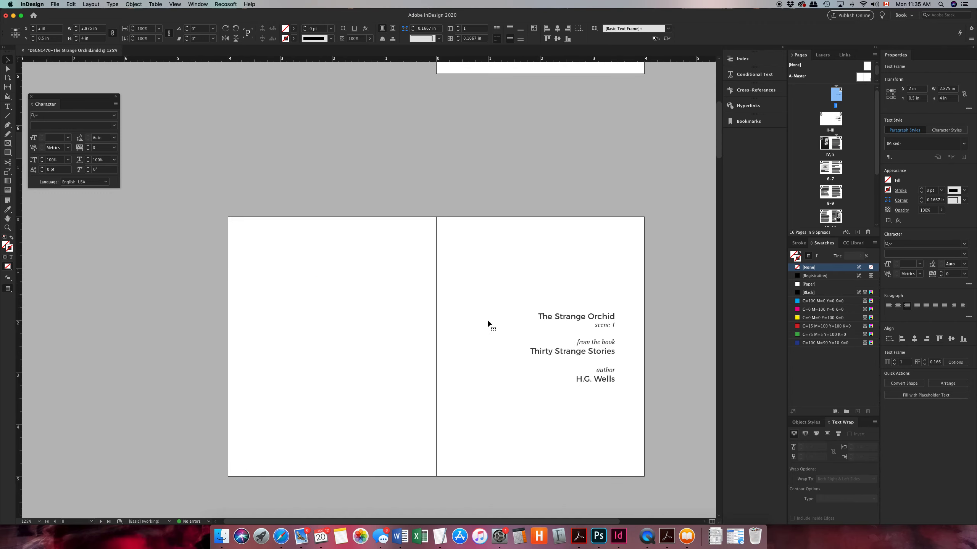
scroll(421, 302, right, 3)
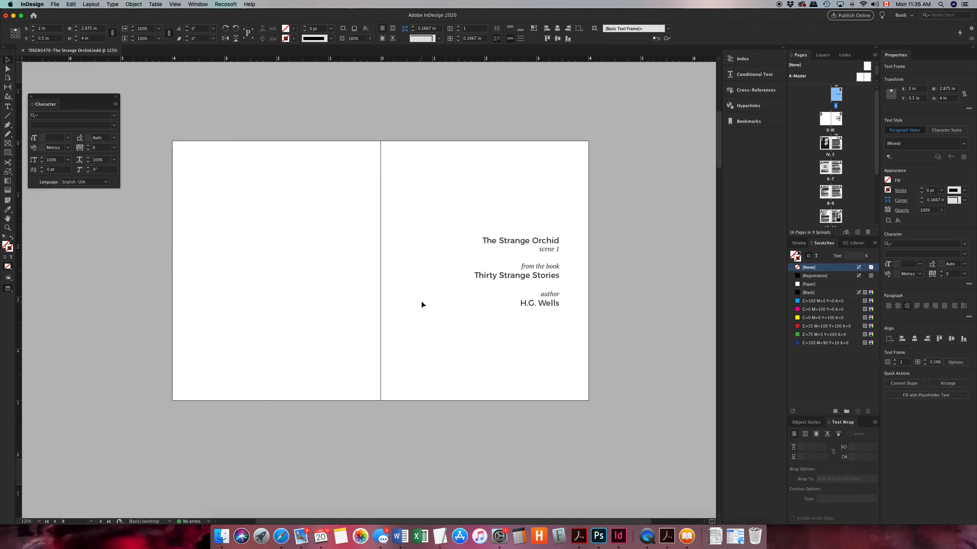
click(484, 284)
right_click(492, 269)
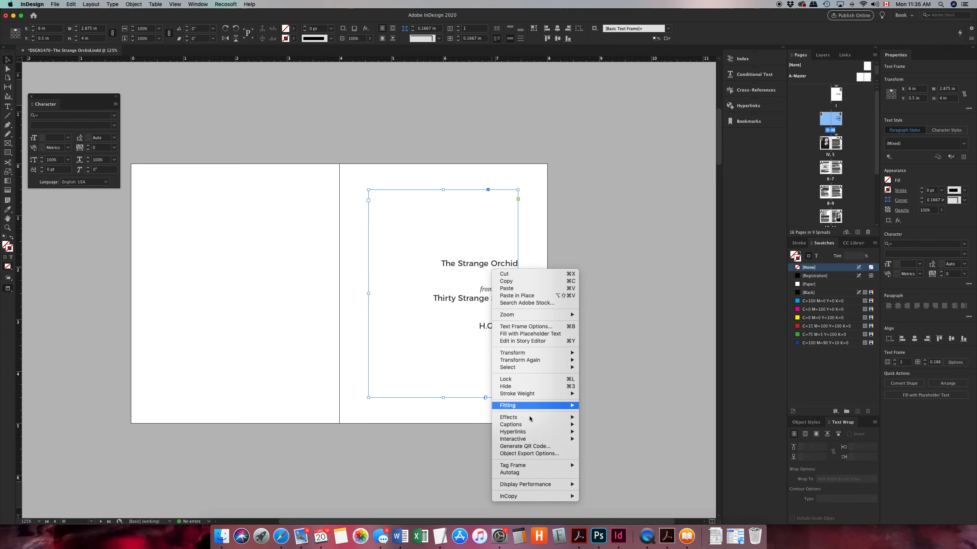
click(532, 455)
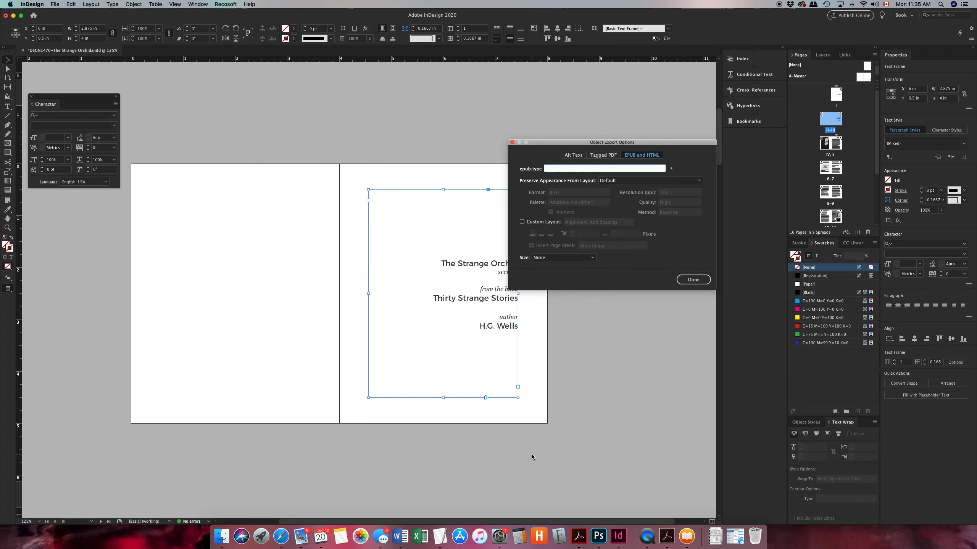
click(635, 180)
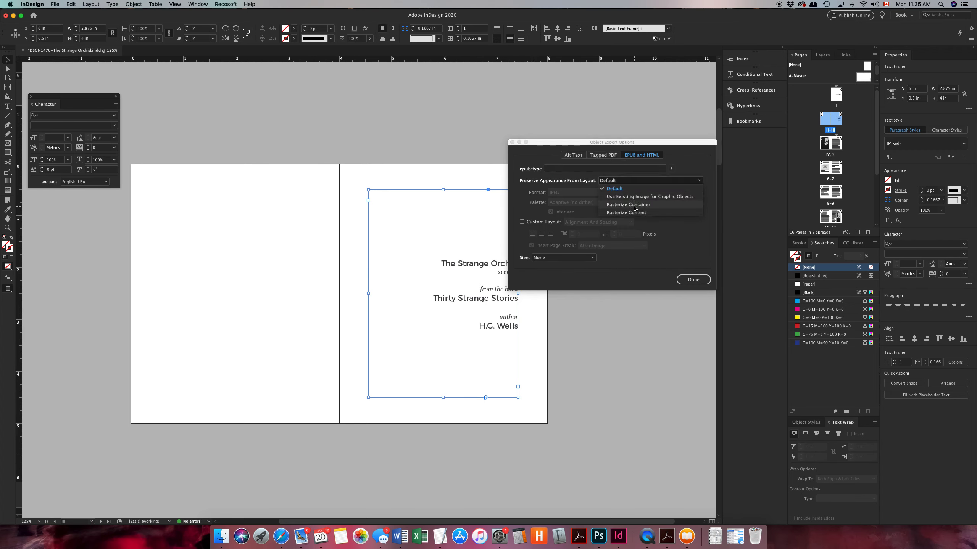
click(633, 213)
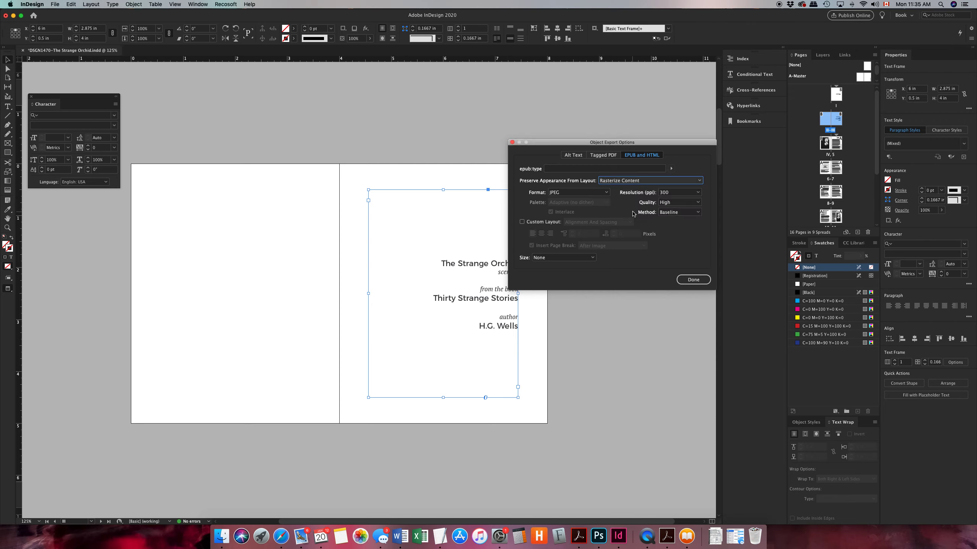
Enable a custom layout with a page break After Image for the page III frame and set its size to Relative to Text Flow
click(522, 223)
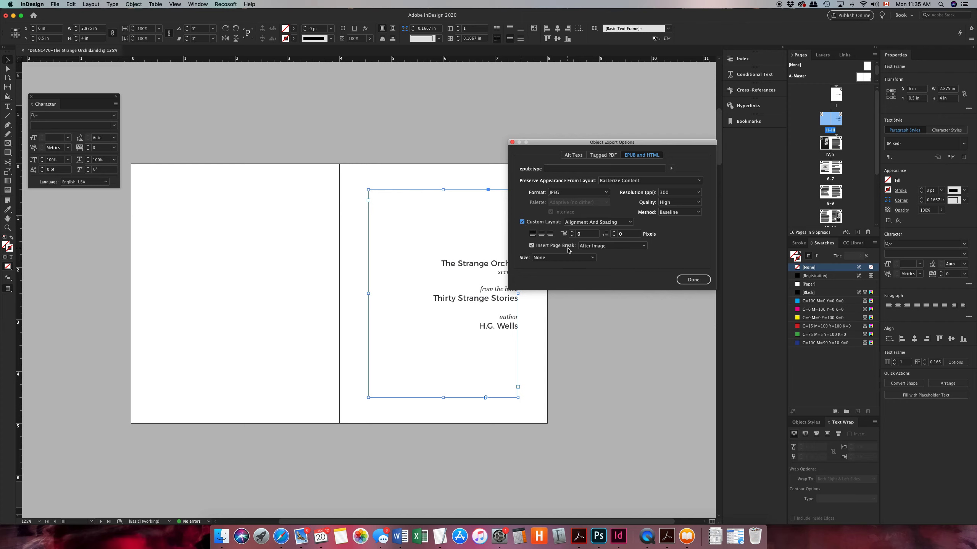
click(562, 258)
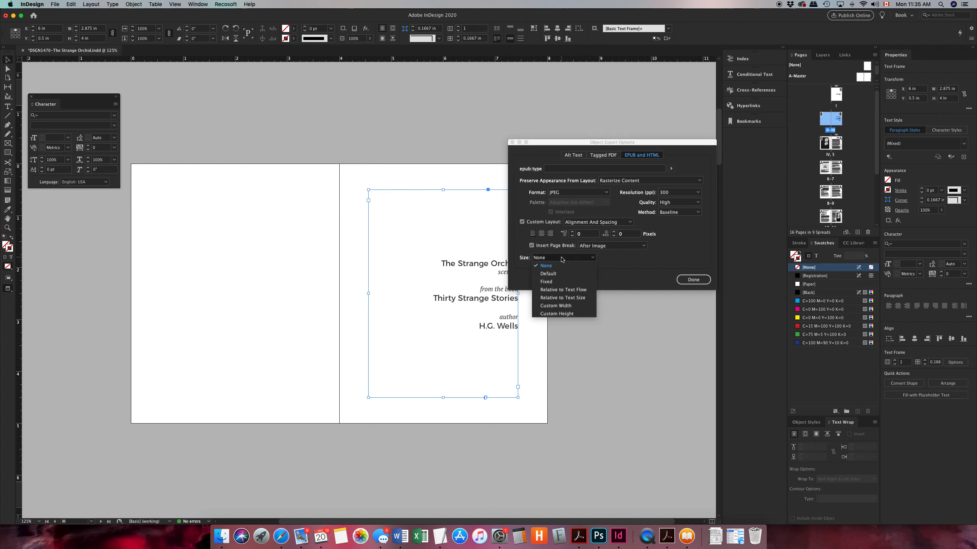
click(556, 291)
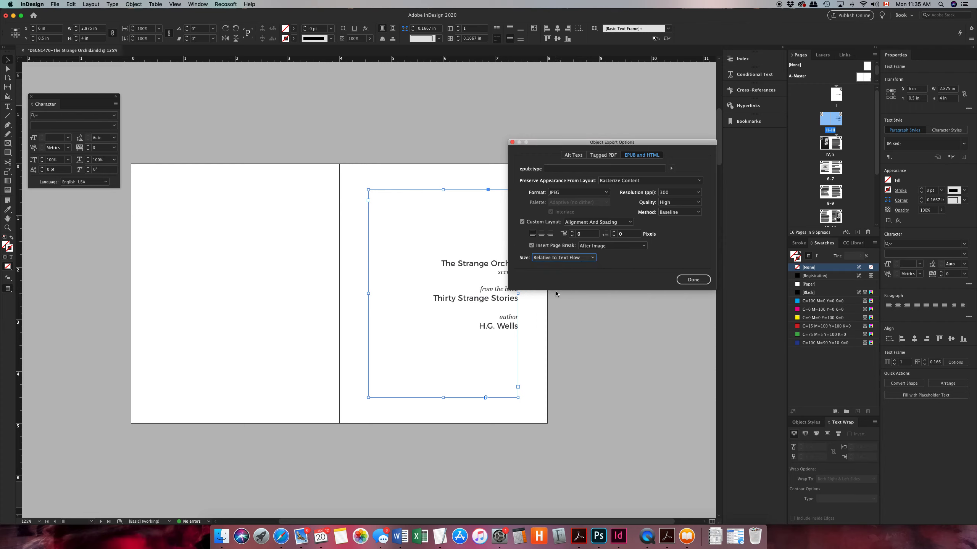
Finish the page III frame's options, and set the EPUB and HTML object export options of the orchid image on page IV to Rasterize Container
click(693, 279)
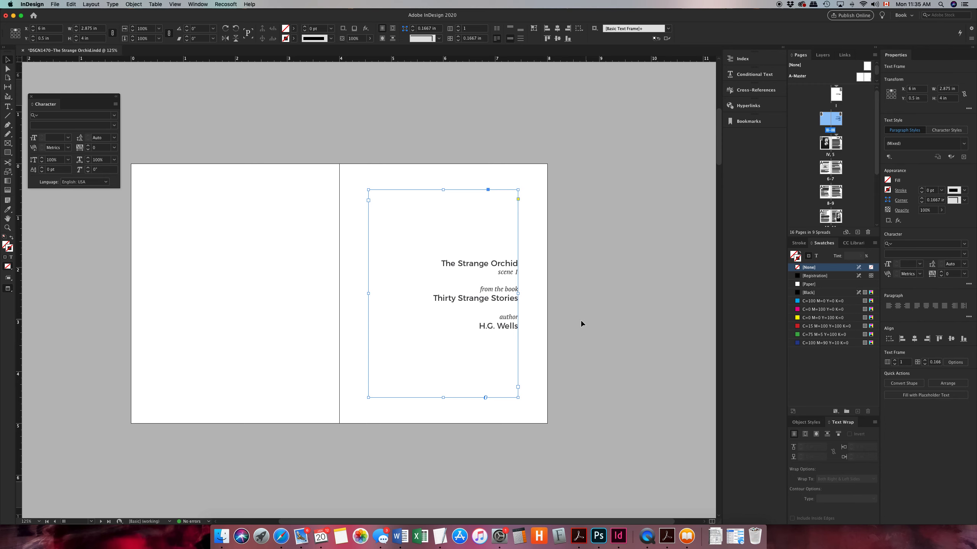
scroll(579, 321, down, 8)
scroll(578, 324, down, 4)
click(368, 194)
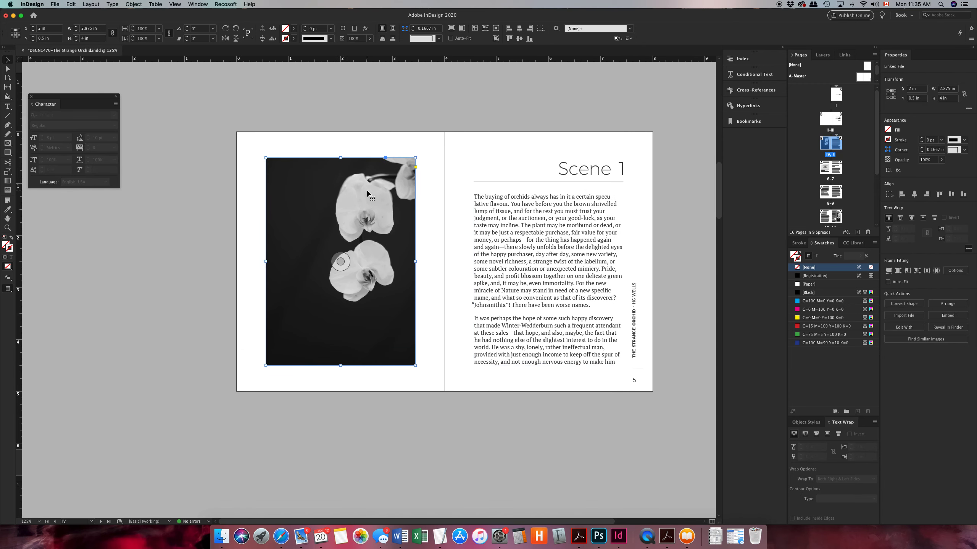
right_click(367, 193)
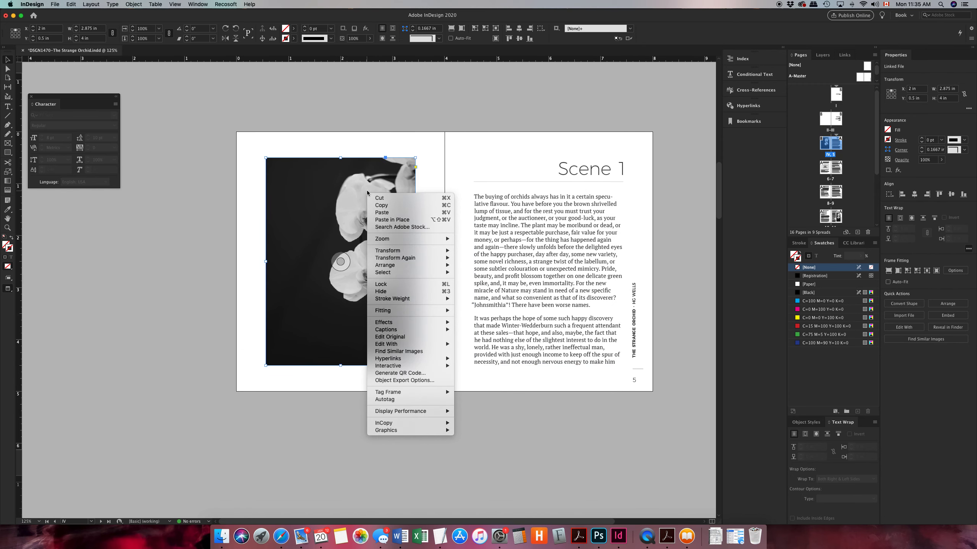
click(390, 380)
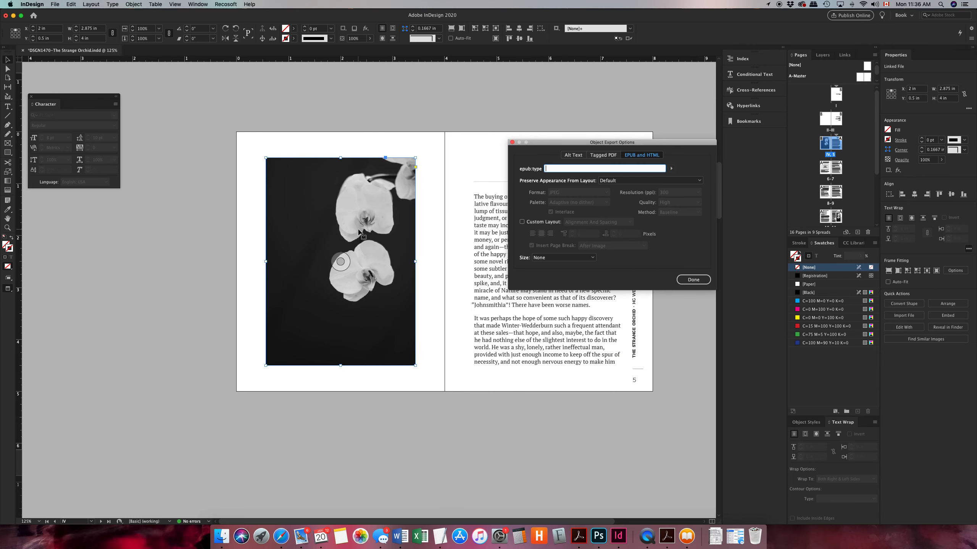
drag(537, 143, 517, 144)
click(619, 182)
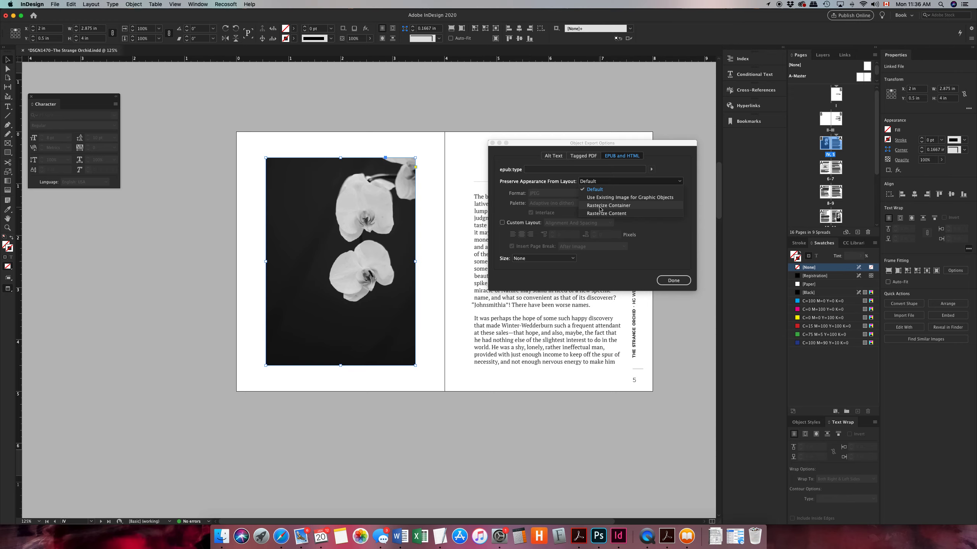
click(601, 208)
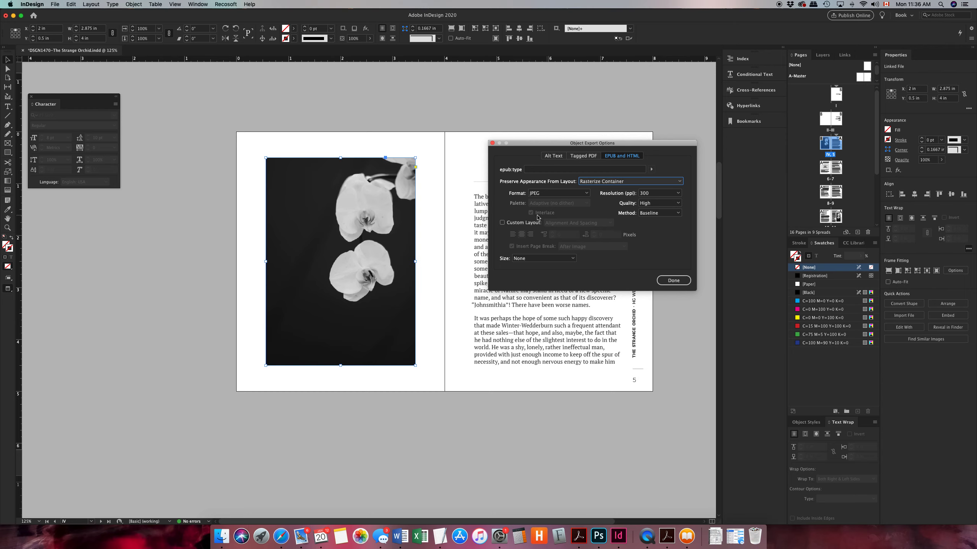
Enable a custom layout with a page break After Image for the page IV image, set its size to Relative to Text Flow, and finish the options
click(502, 223)
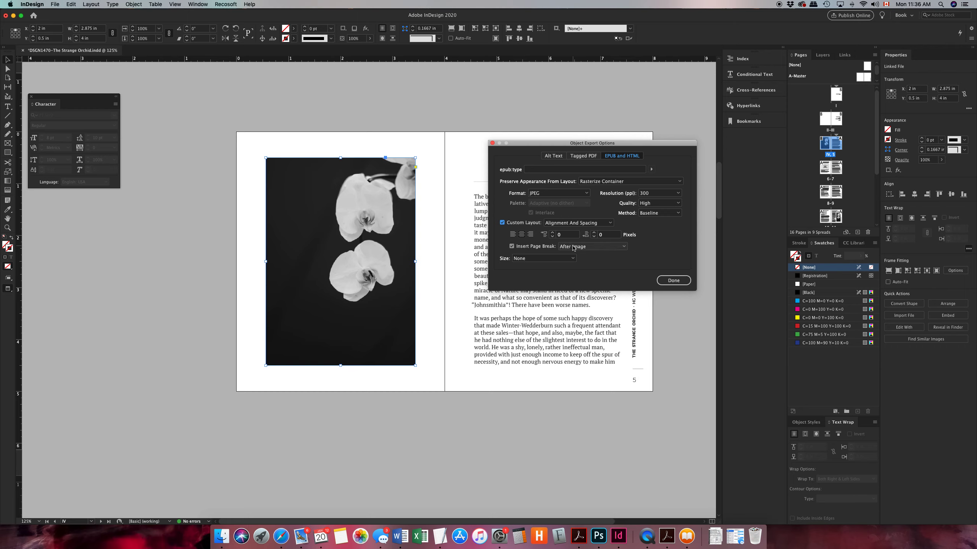
click(546, 259)
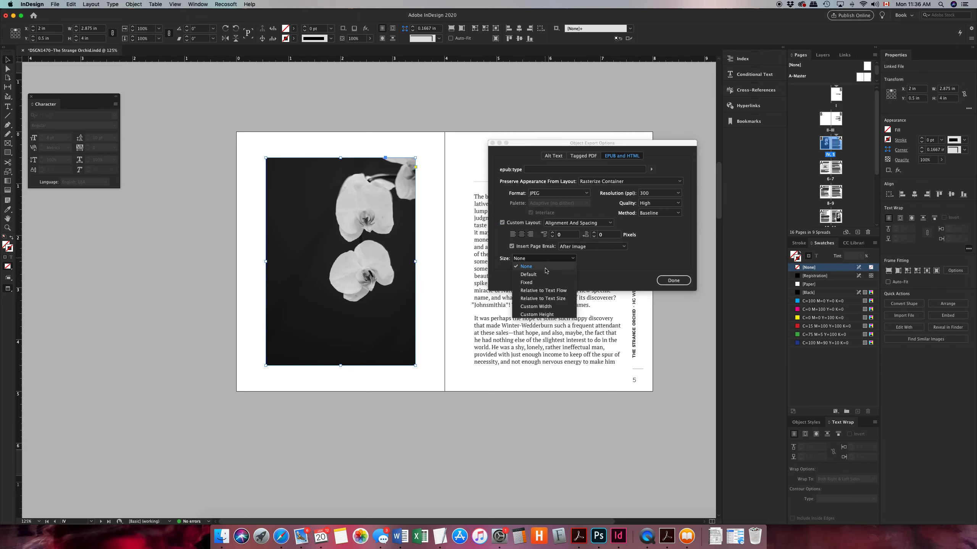
click(547, 291)
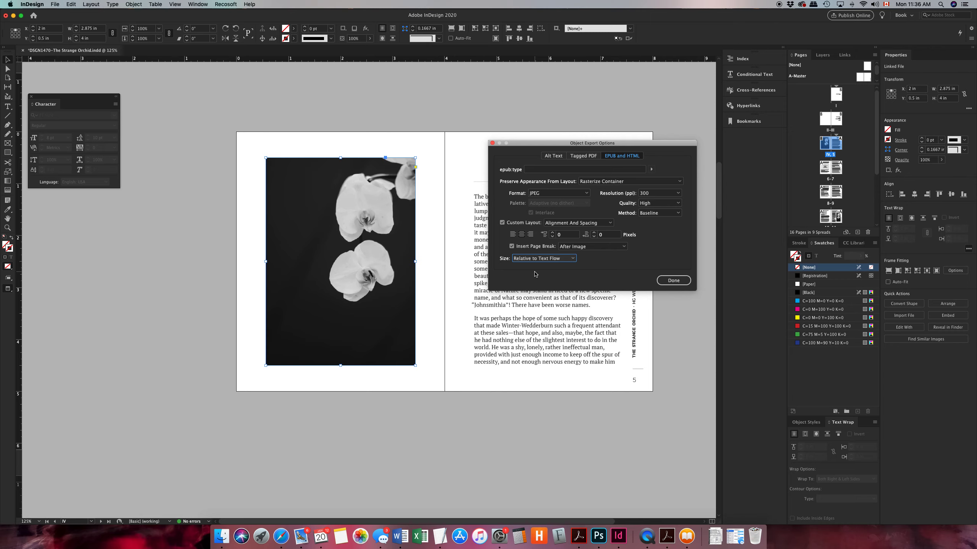
click(678, 284)
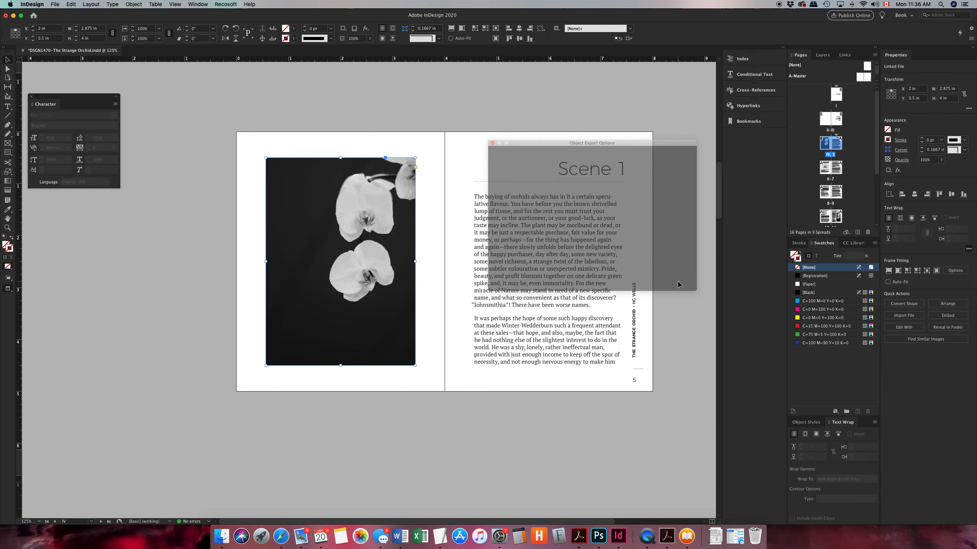
Set Preserve Appearance From Layout to Rasterize Container in the object export options of the orchid image on page 6
scroll(569, 310, down, 5)
scroll(570, 310, down, 3)
click(395, 281)
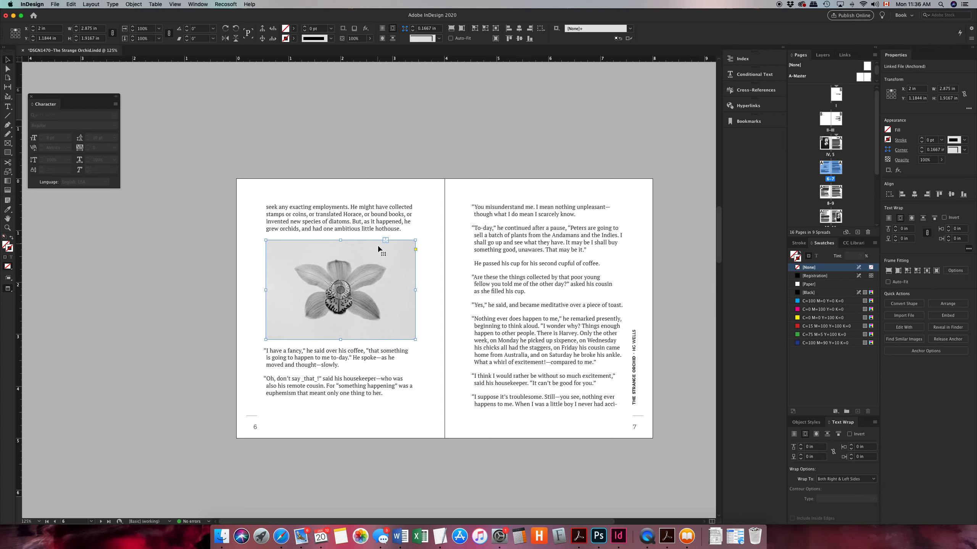
right_click(389, 269)
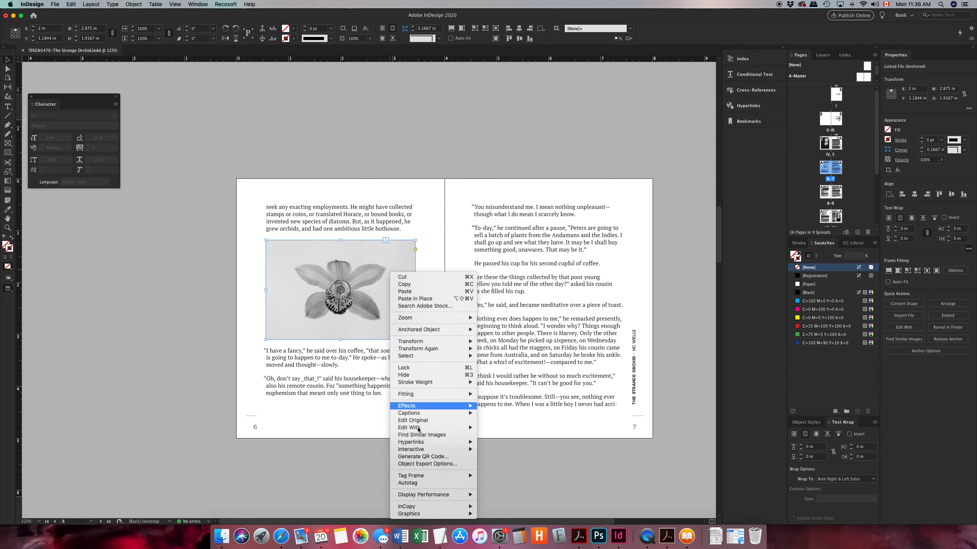
click(437, 464)
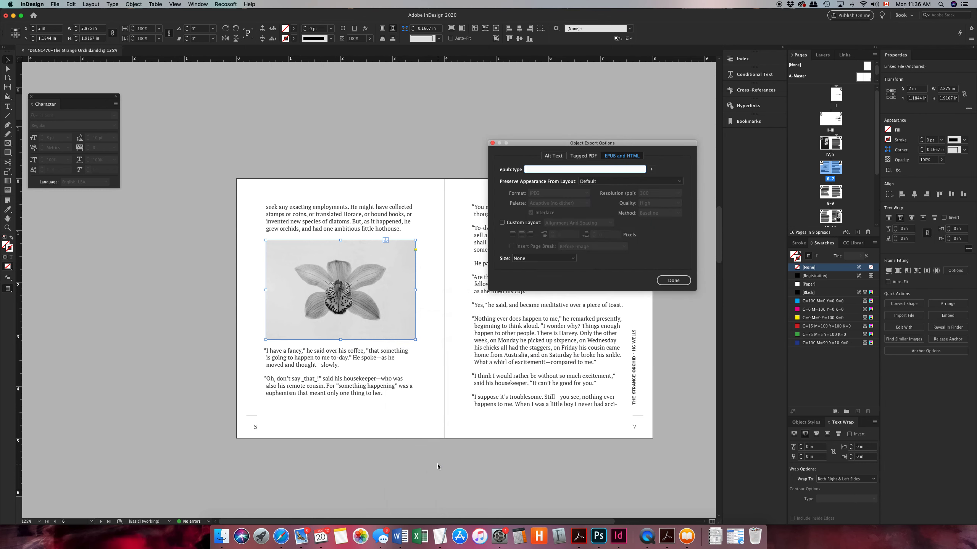
click(623, 181)
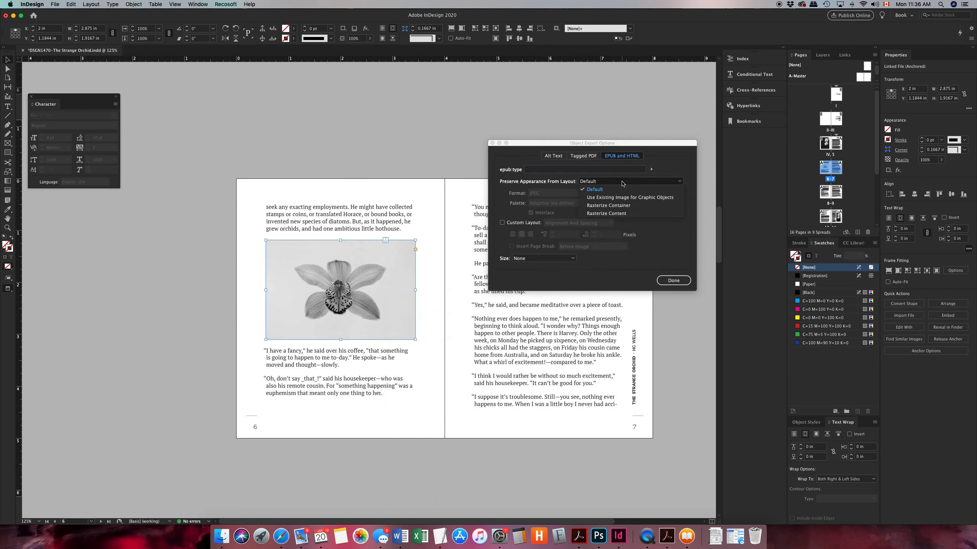
click(617, 205)
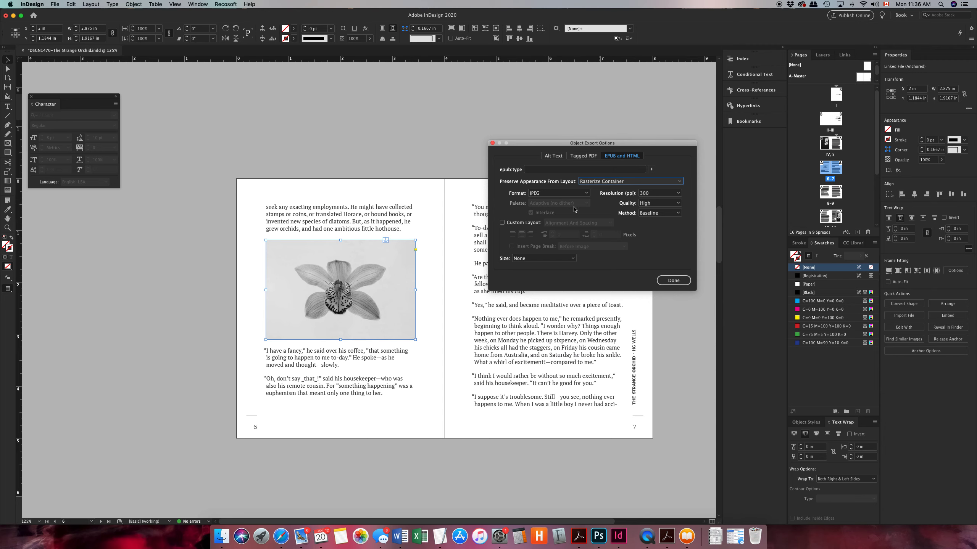
click(594, 182)
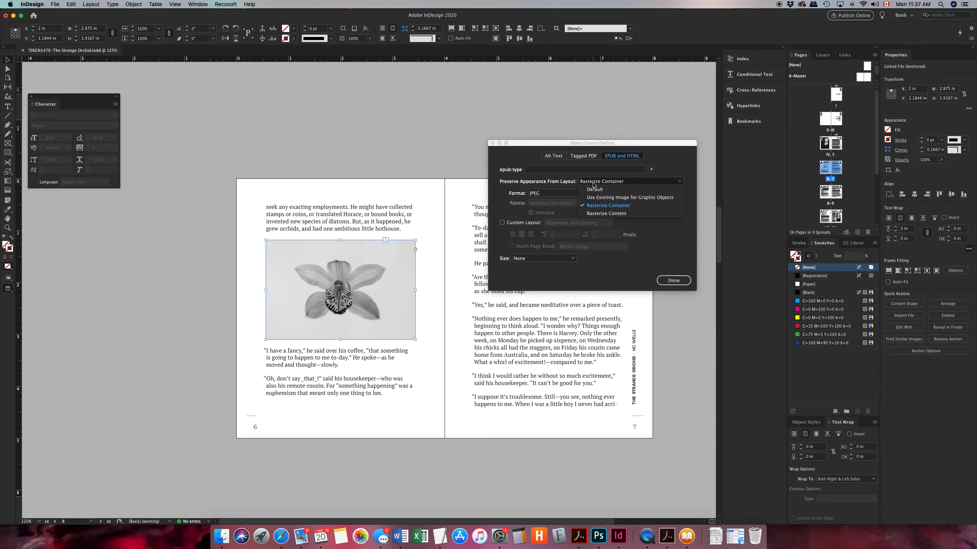
click(595, 208)
Enable an Alignment And Spacing custom layout without a page break for the page 6 image, size it Relative to Text Flow, and finish the options
click(502, 223)
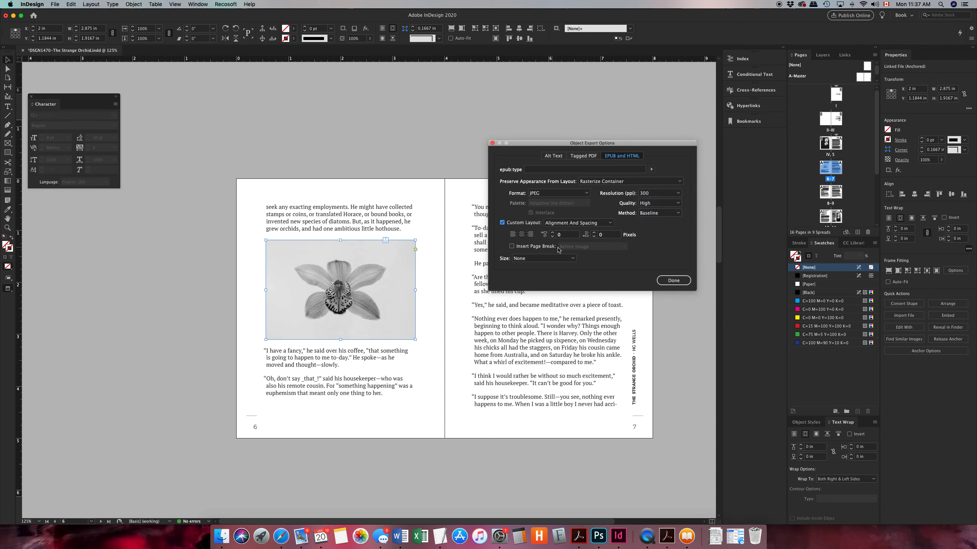
click(551, 258)
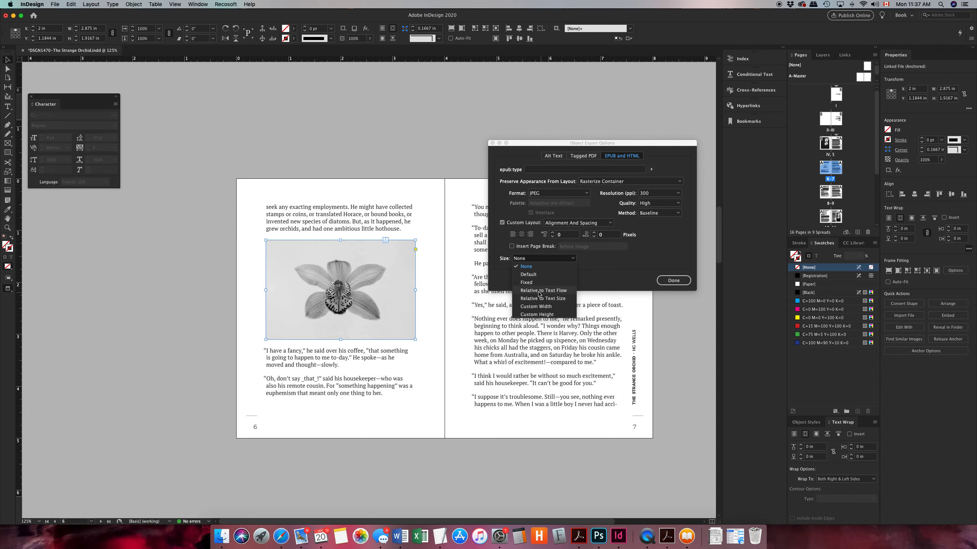
click(539, 292)
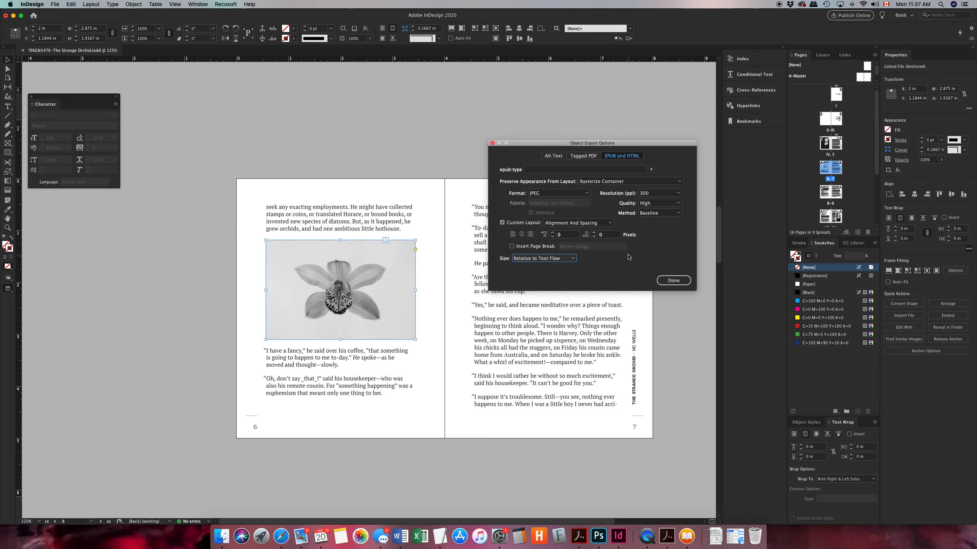
click(685, 282)
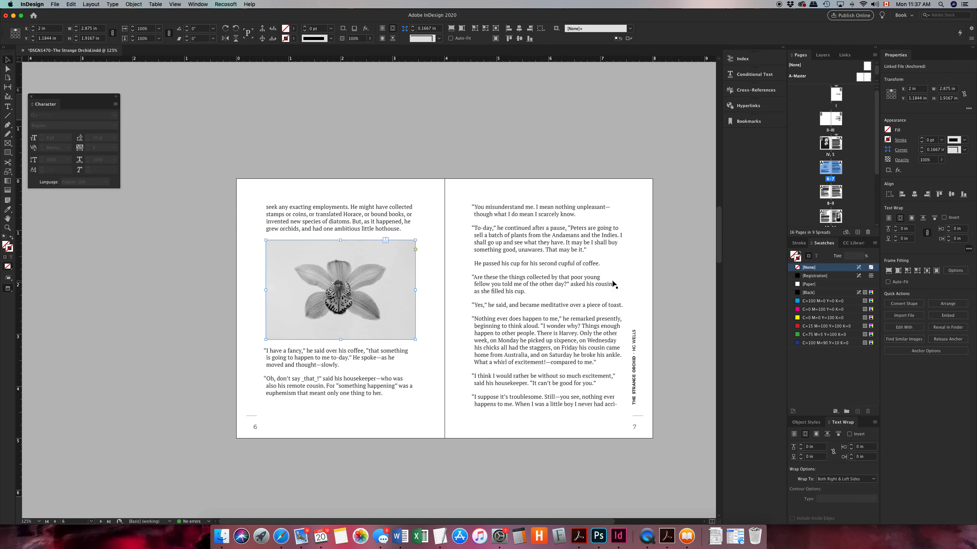
Set the object export options of the orchid image wrapped by text on page 11 to Rasterize Container
scroll(522, 300, down, 5)
scroll(520, 299, down, 10)
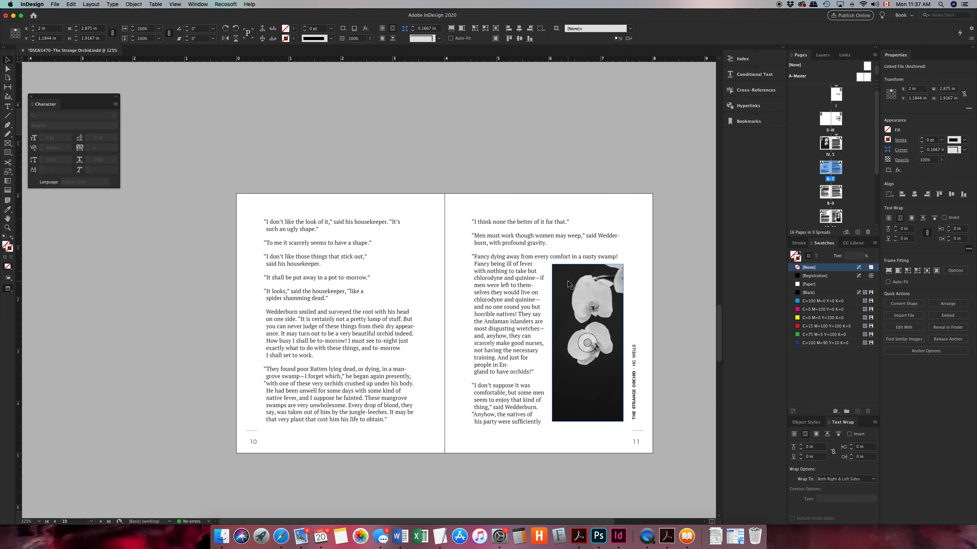
click(569, 281)
right_click(569, 279)
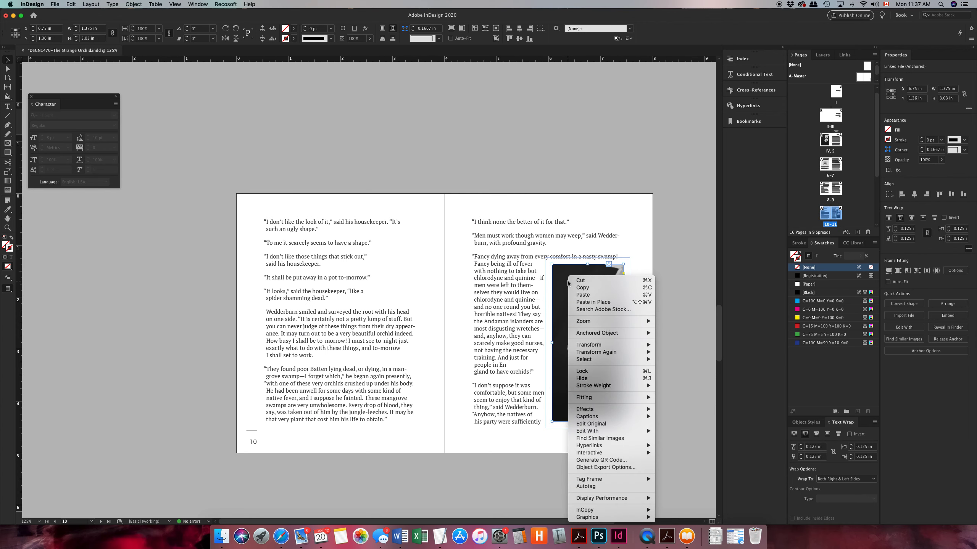
click(595, 467)
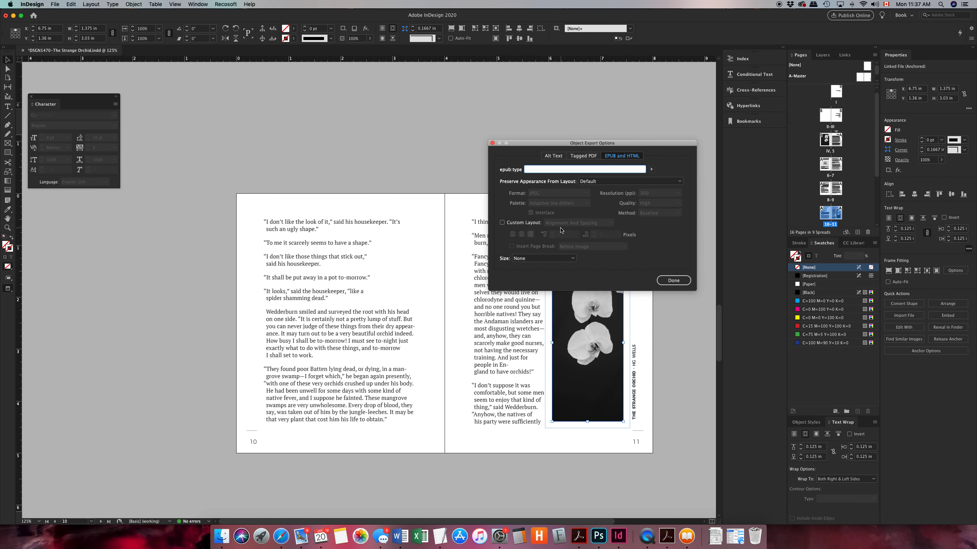
click(613, 182)
click(615, 205)
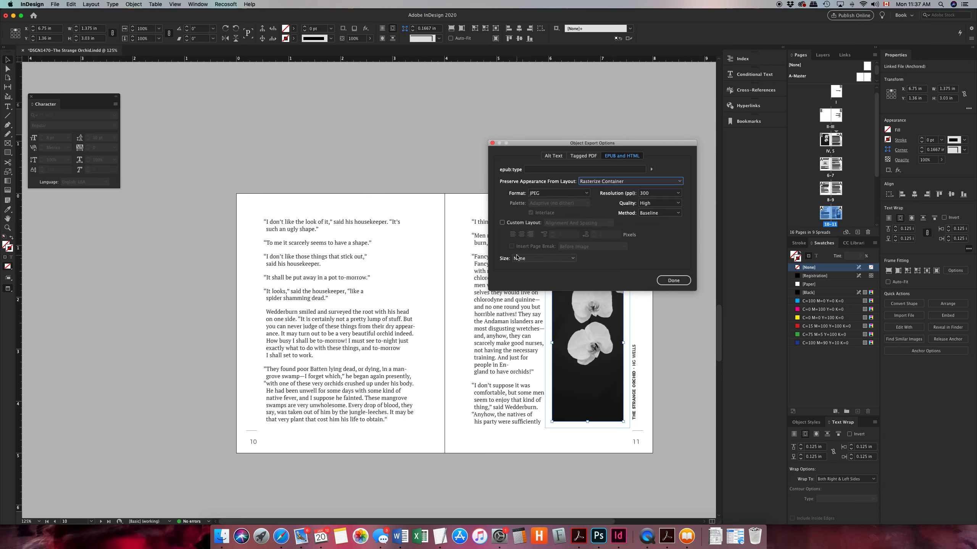
Enable a centre-aligned custom layout for the page 11 image, set its size to Relative to Text Flow, and finish the options
click(501, 223)
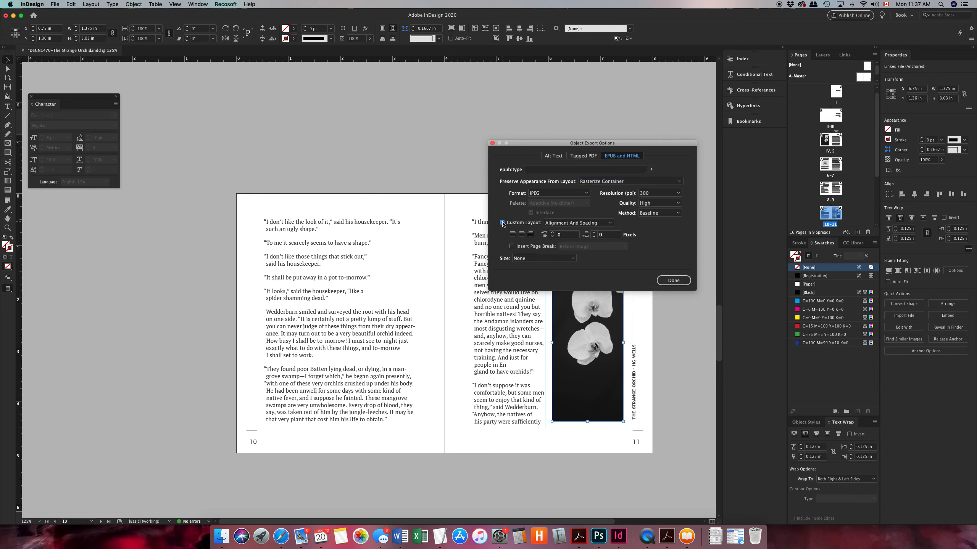
click(531, 235)
click(522, 235)
click(533, 259)
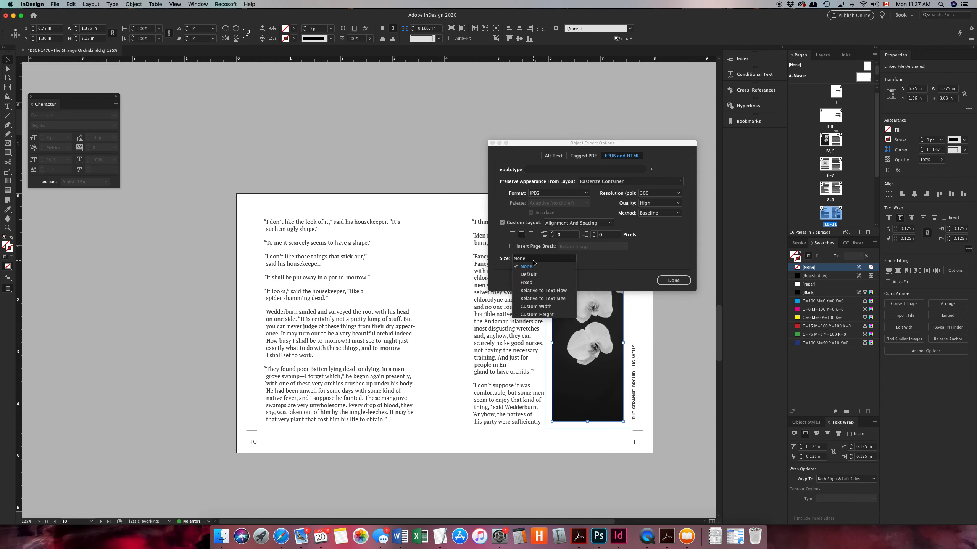
click(539, 293)
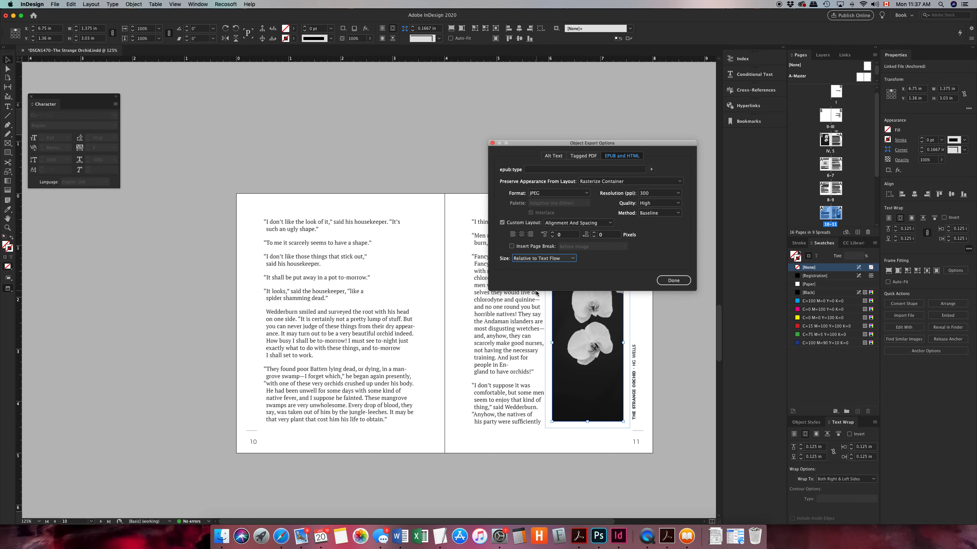
click(687, 282)
Deselect everything and export the document again as EPUB (Reflowable), replacing DSGN1470-The Strange Orchid.epub and keeping the current export options
scroll(631, 307, down, 20)
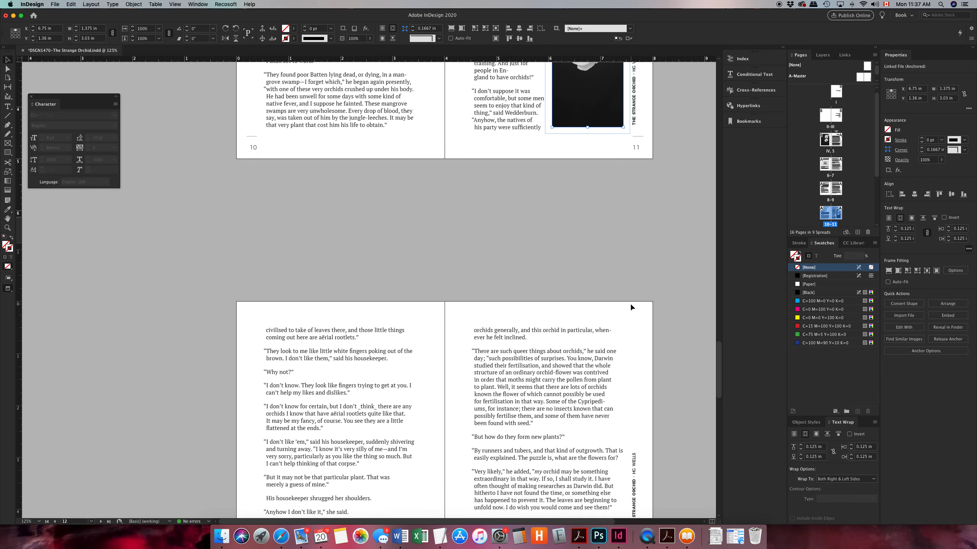
scroll(631, 307, up, 20)
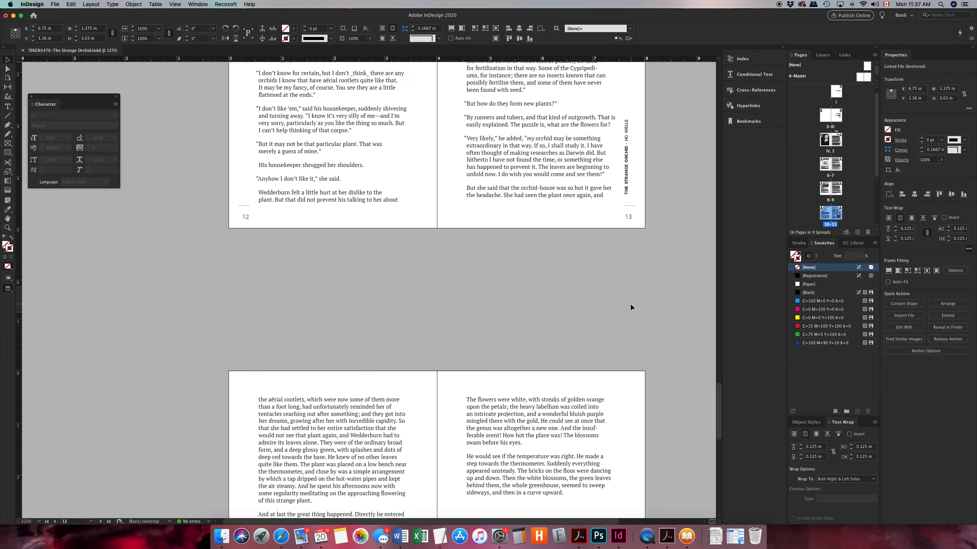
scroll(631, 307, up, 15)
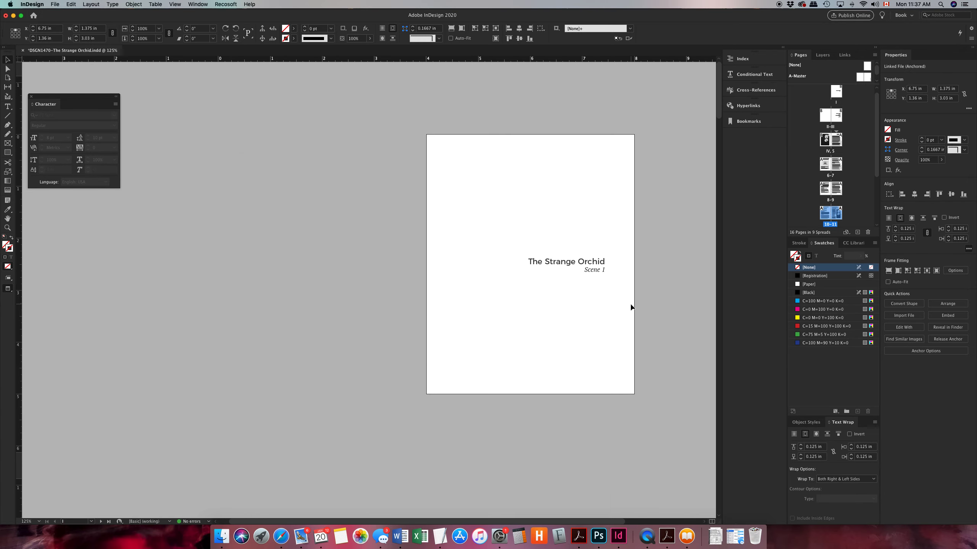
click(412, 184)
key(super+e)
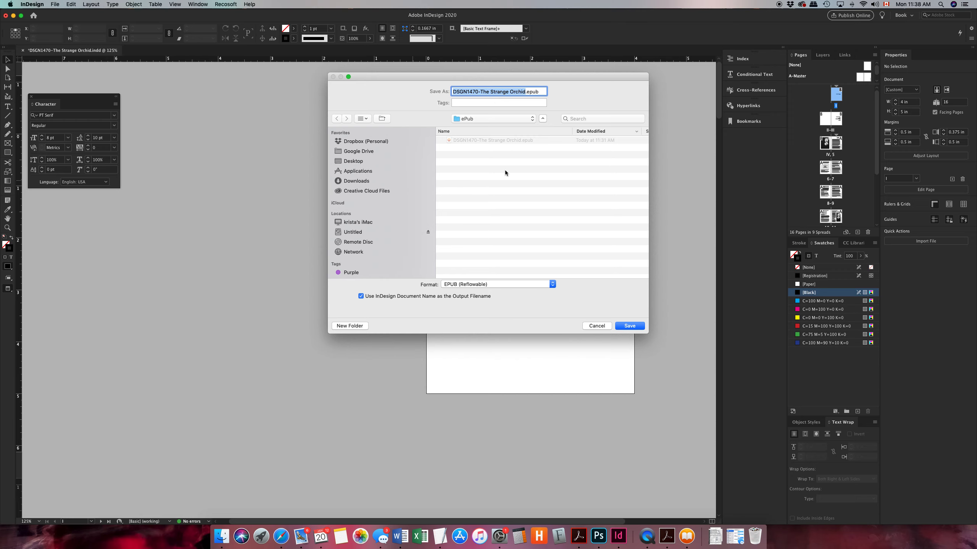
click(629, 327)
click(542, 127)
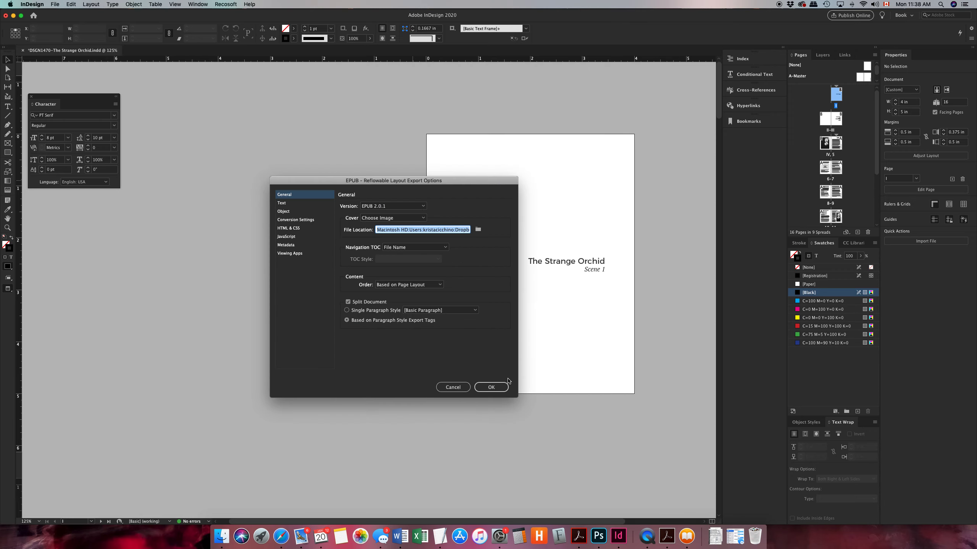
click(494, 386)
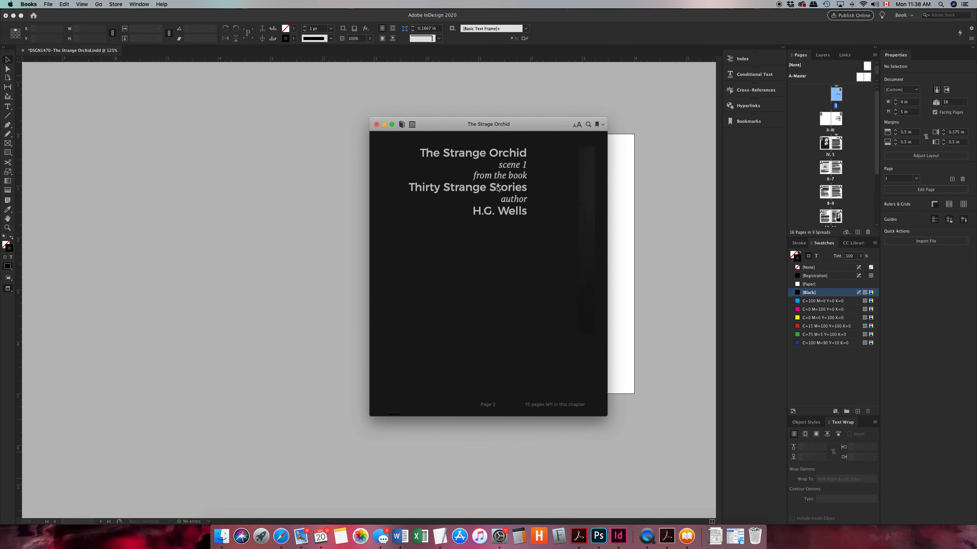
Reposition the book preview window in Books and widen it into a two-page spread to examine the title pages
drag(533, 123, 336, 76)
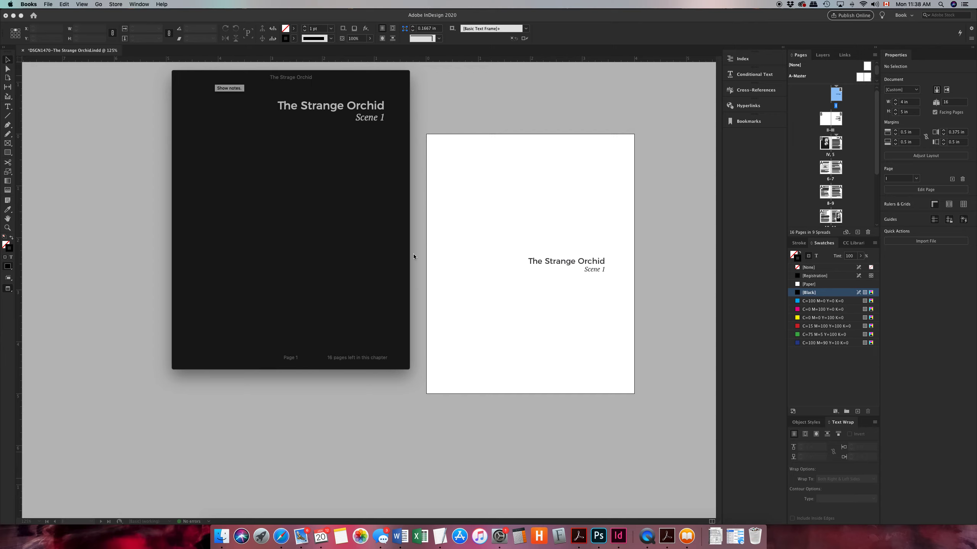
drag(410, 251, 705, 287)
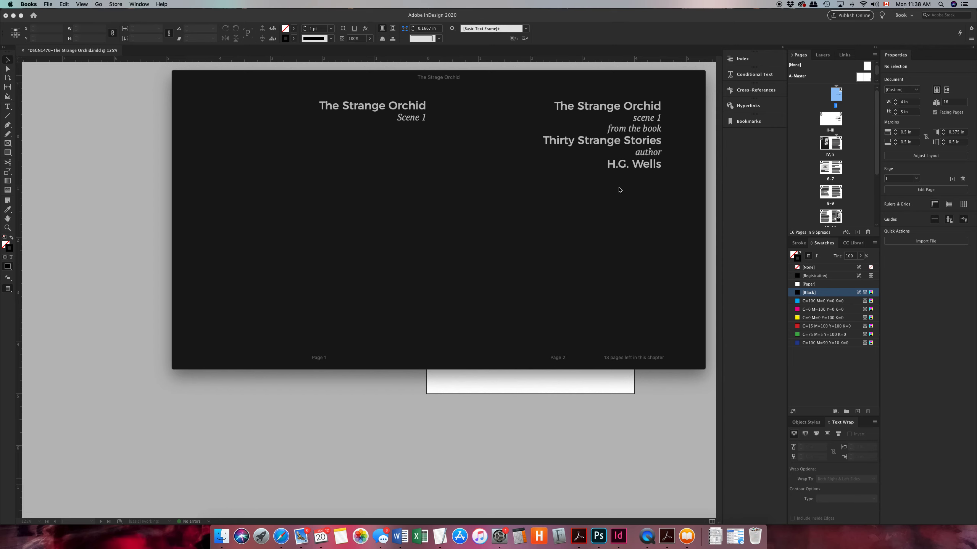
Page through the exported book from the title pages to the second tall orchid image, examining the images and text flow
click(690, 230)
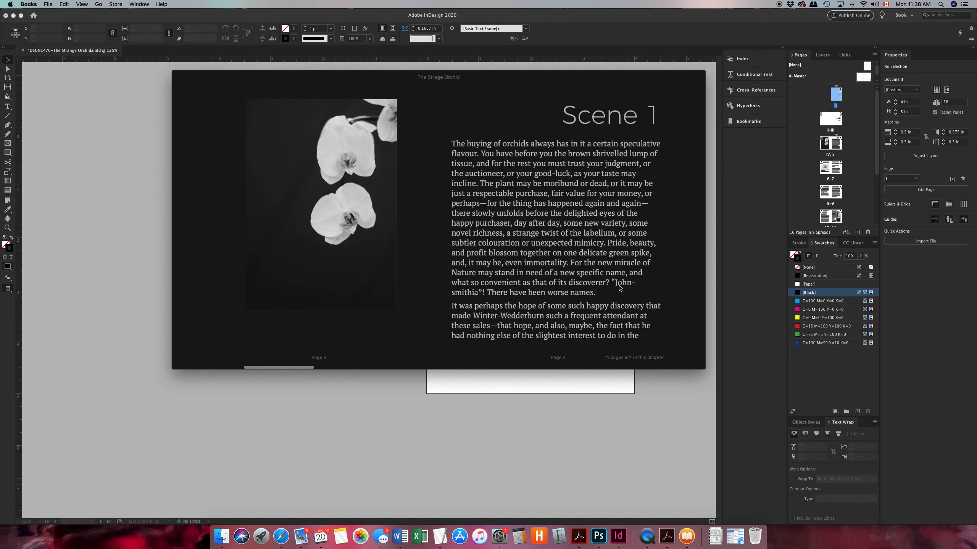
key(Right)
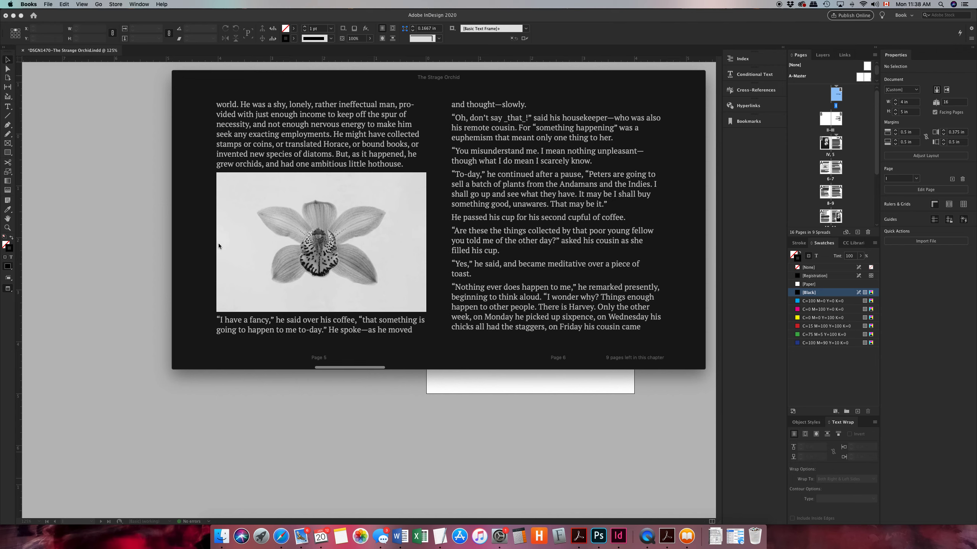
key(Right)
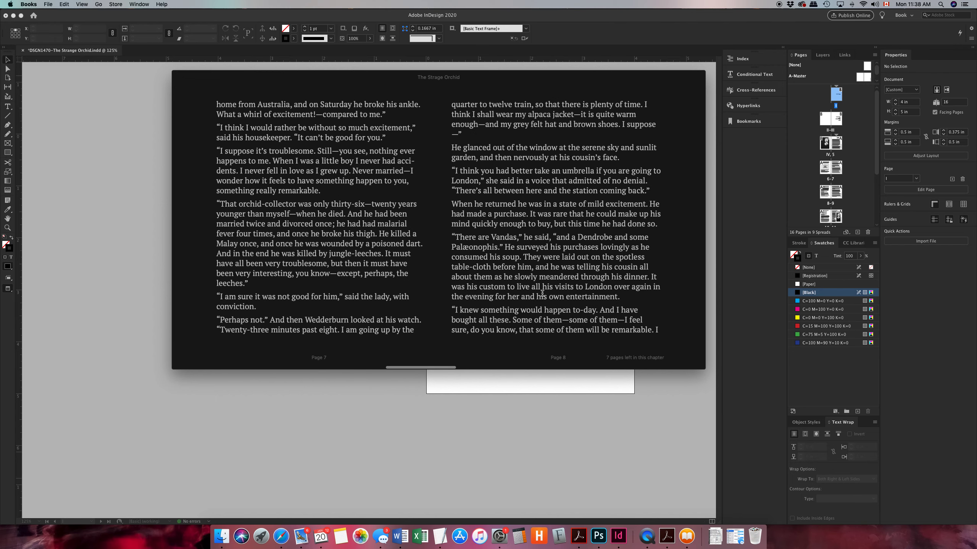
key(Right)
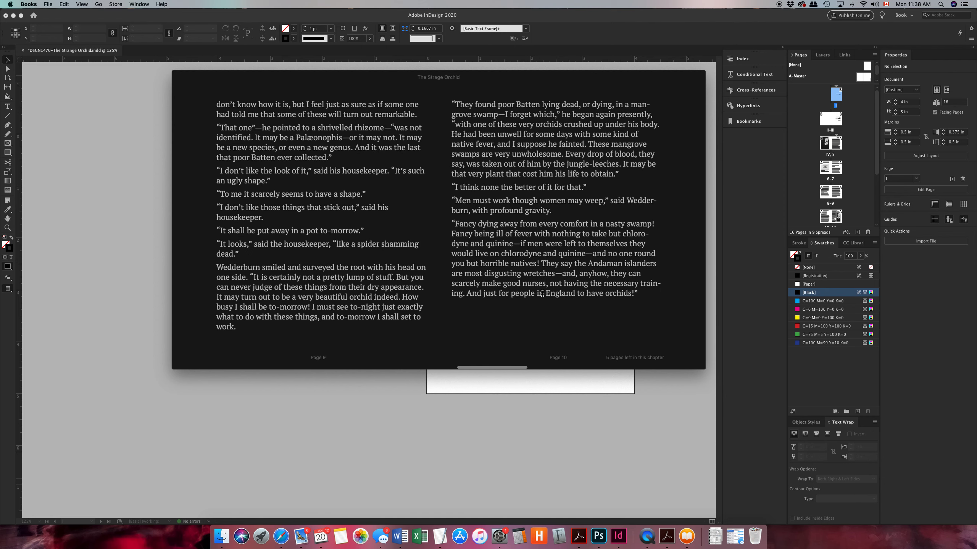
key(Right)
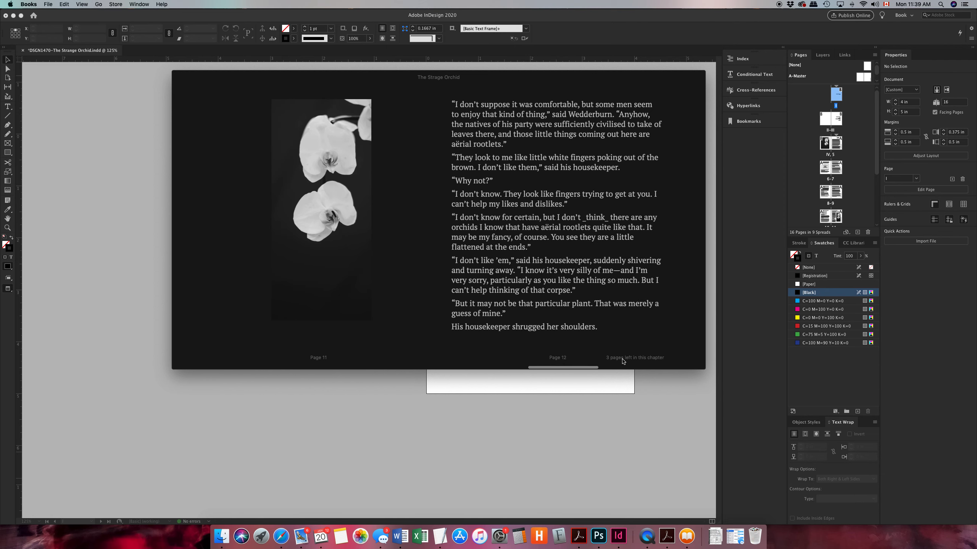
Enlarge the book window and examine how the second tall orchid image and the text reflow through to the last page
drag(701, 405, 783, 521)
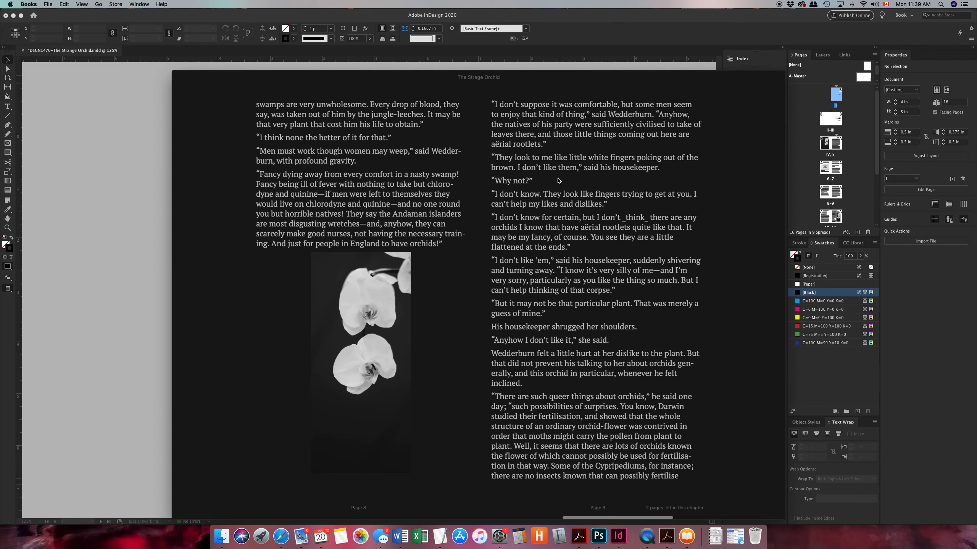
scroll(639, 293, right, 10)
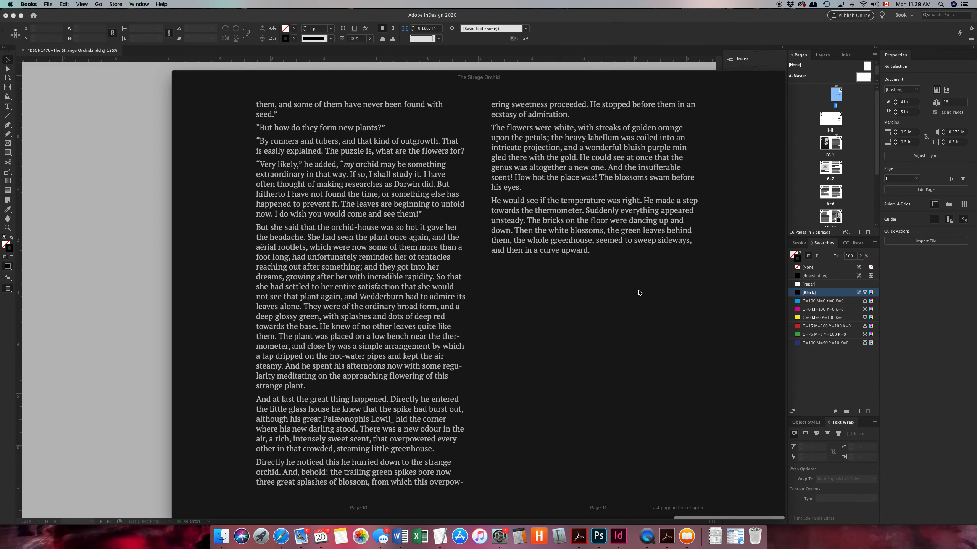
scroll(638, 293, left, 10)
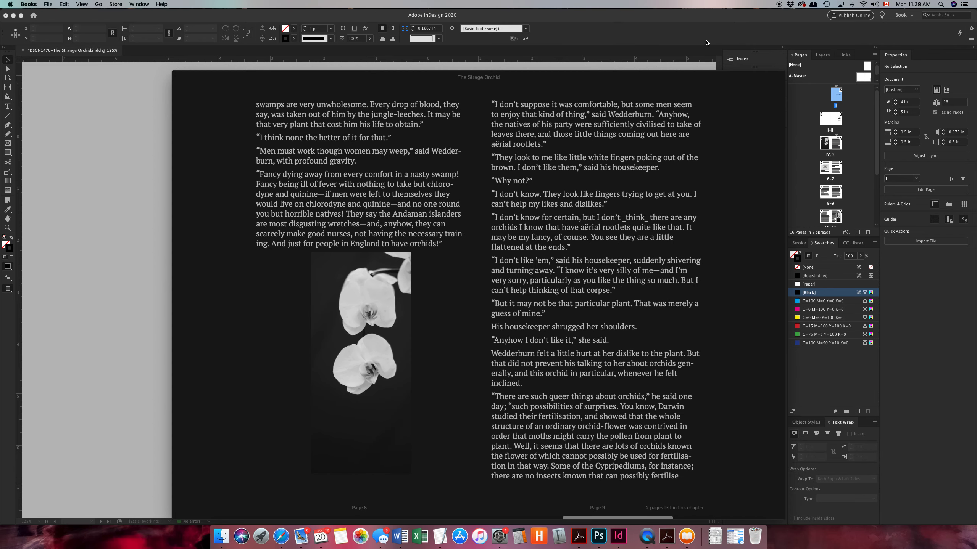
Increase the book's text size by one step in Books and examine how the pages around the second tall orchid image reflow
click(694, 68)
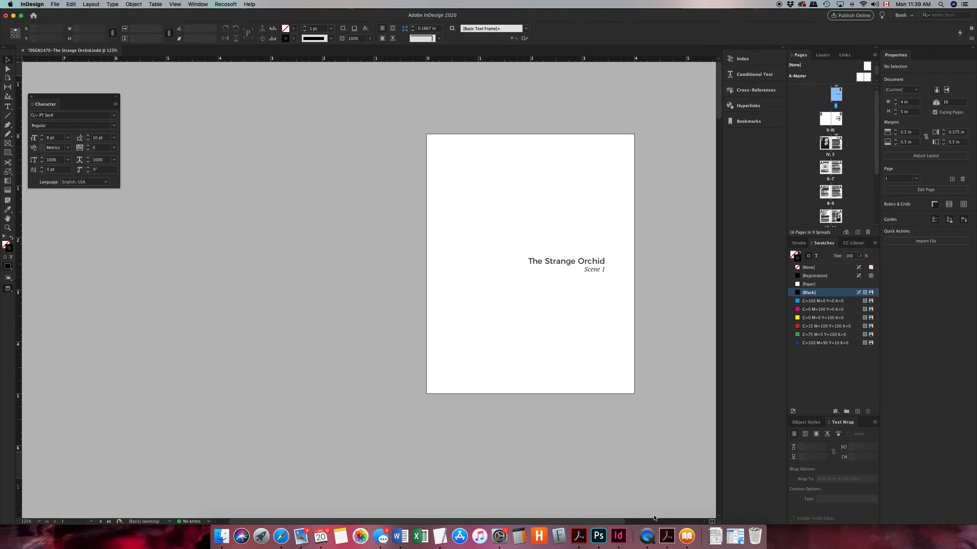
click(686, 537)
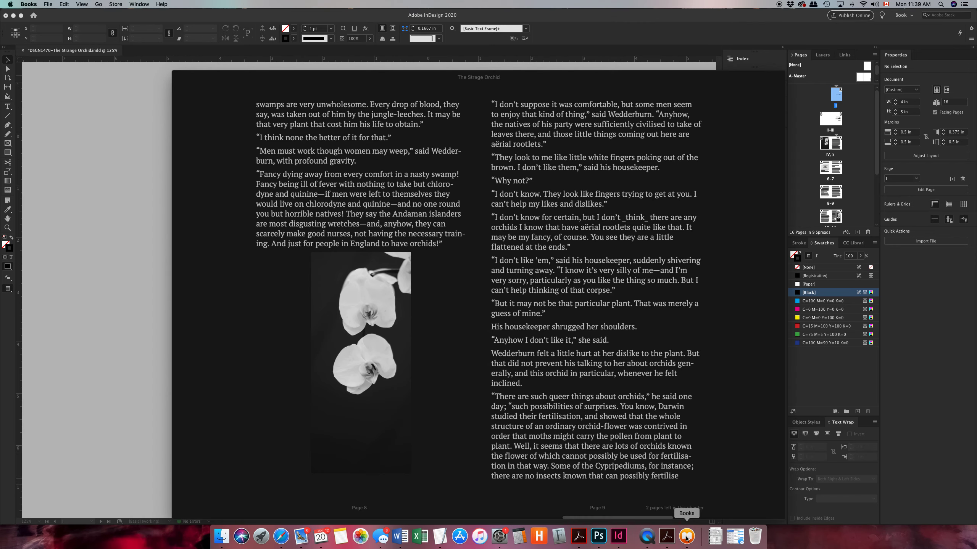
drag(542, 80, 473, 62)
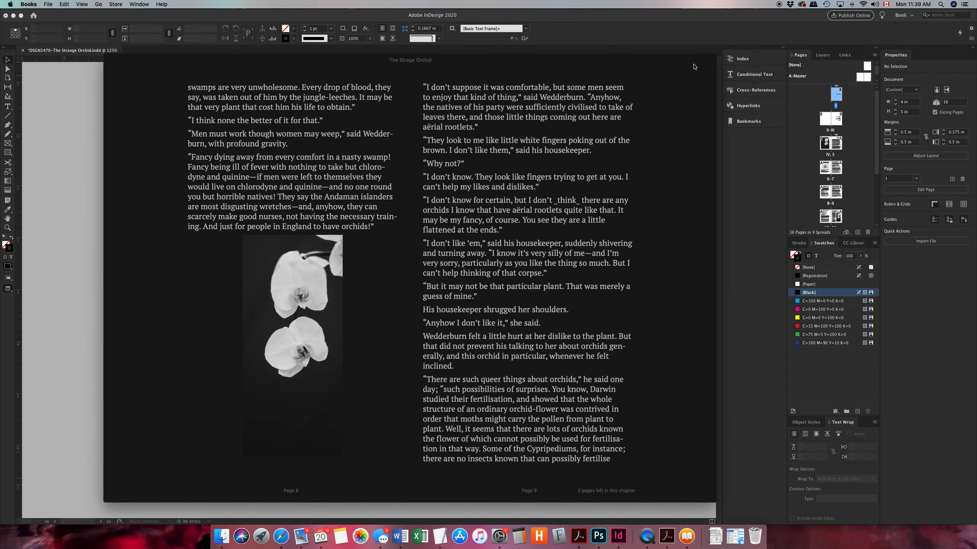
click(688, 61)
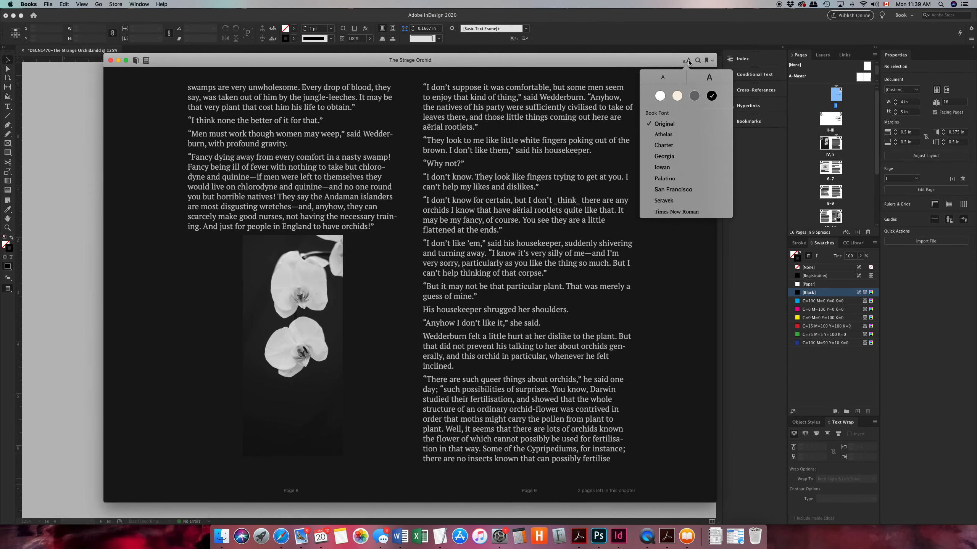
click(712, 78)
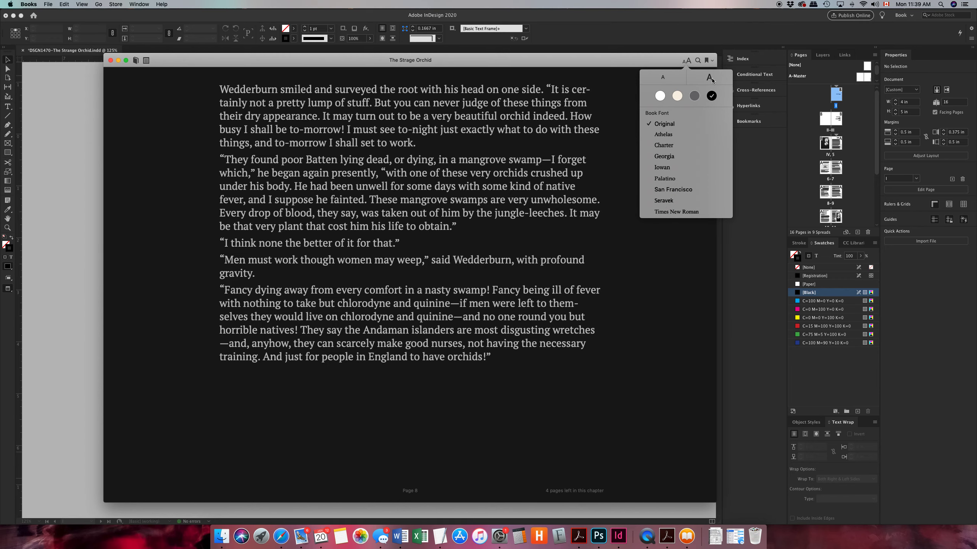
scroll(439, 180, left, 10)
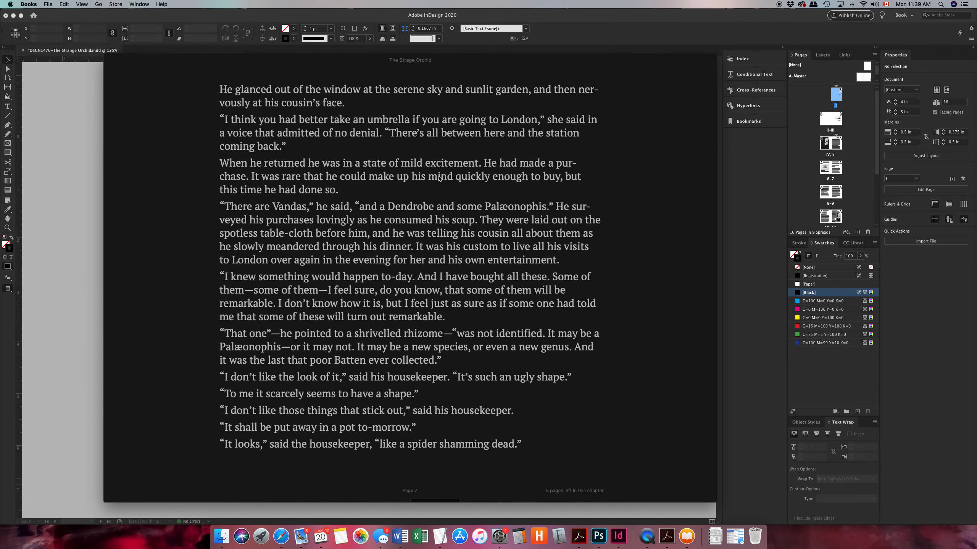
scroll(439, 179, right, 15)
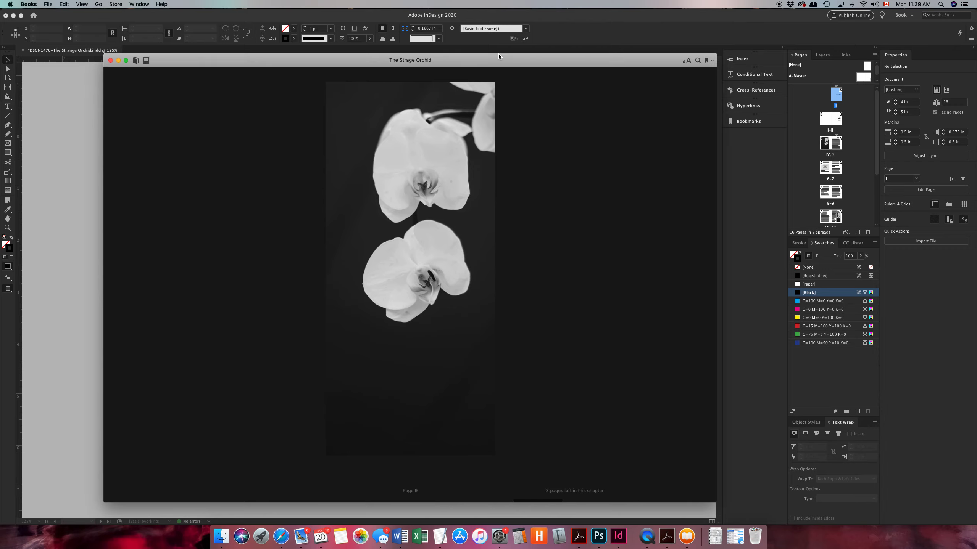
View the book in full screen, examine its pages from the last ones back to the title pages, and exit full screen
drag(495, 58, 444, 14)
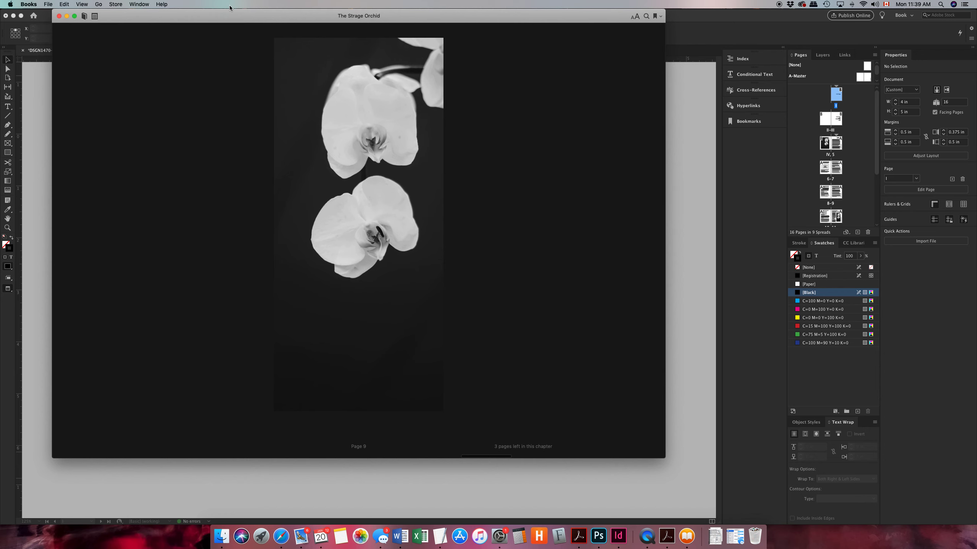
click(75, 18)
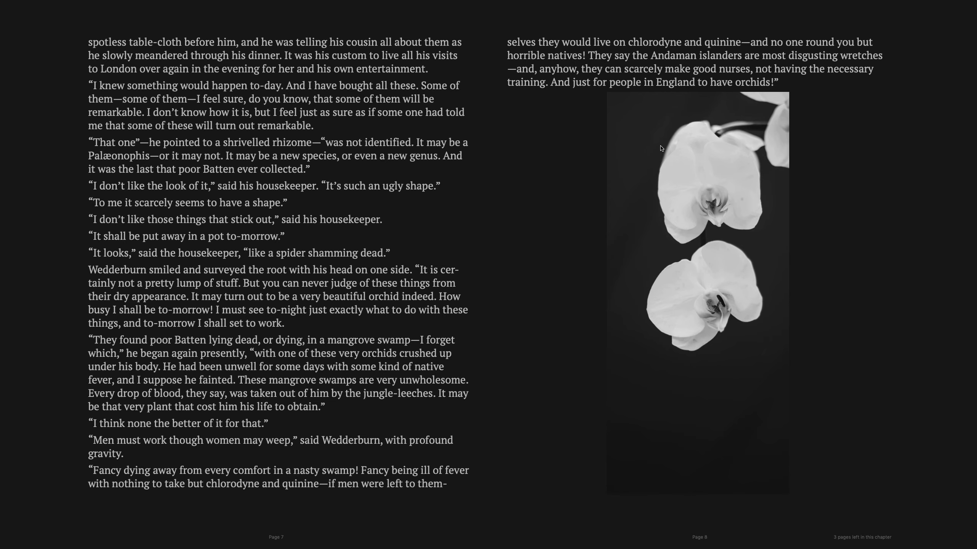
scroll(661, 146, right, 5)
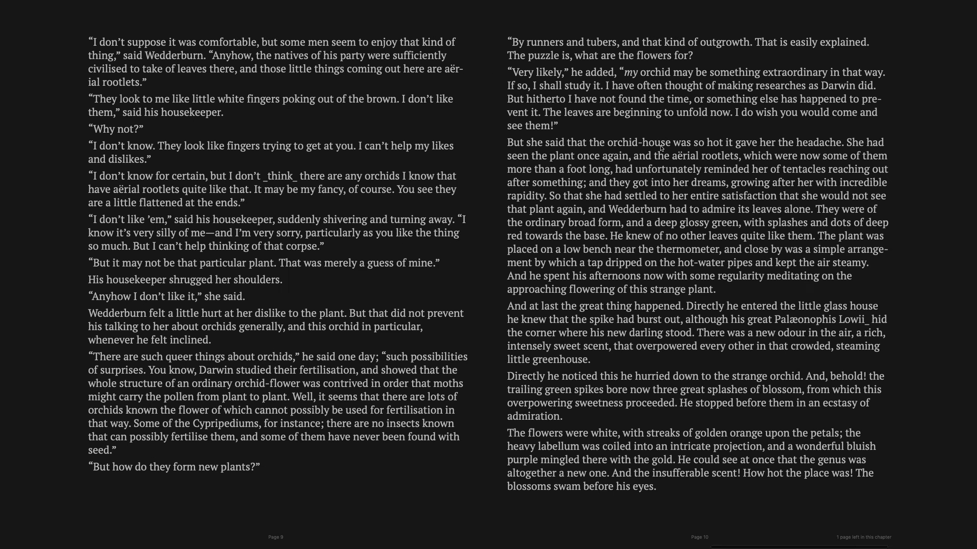
scroll(660, 148, right, 3)
scroll(661, 148, left, 3)
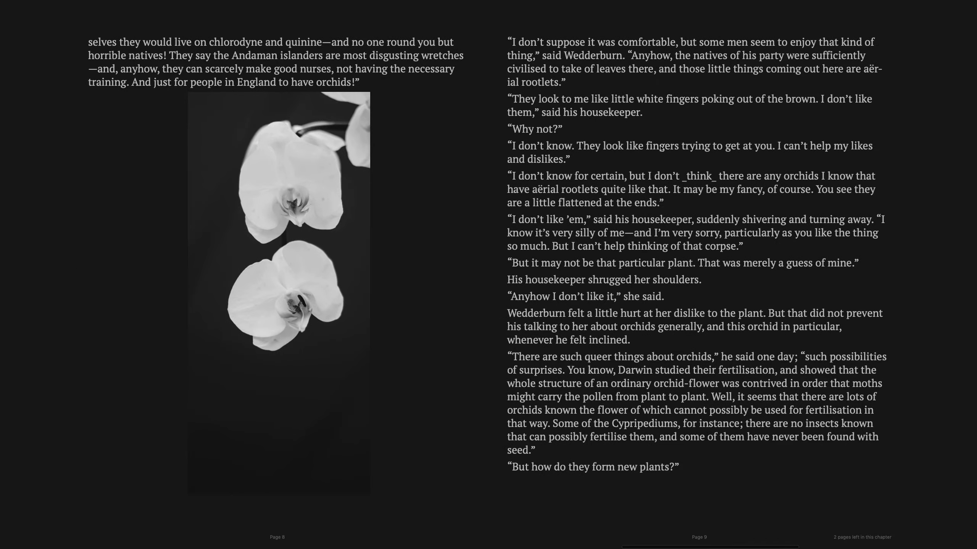
scroll(661, 148, left, 10)
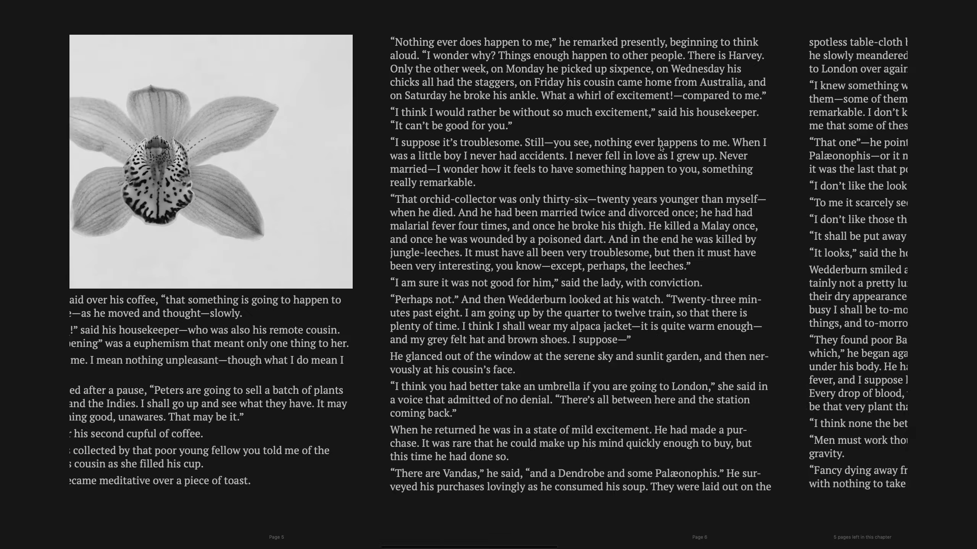
scroll(660, 145, right, 3)
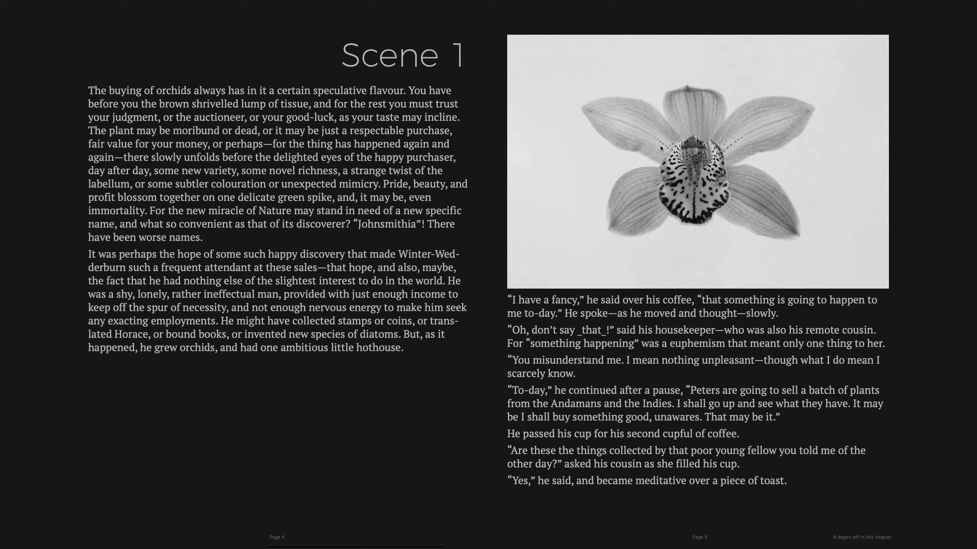
scroll(660, 145, left, 3)
scroll(661, 148, left, 1)
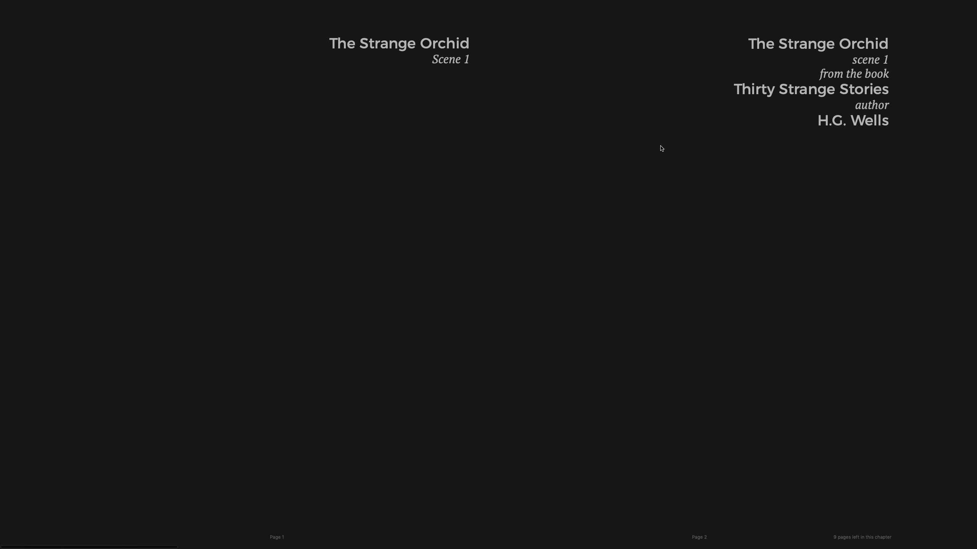
key(ctrl+super+f)
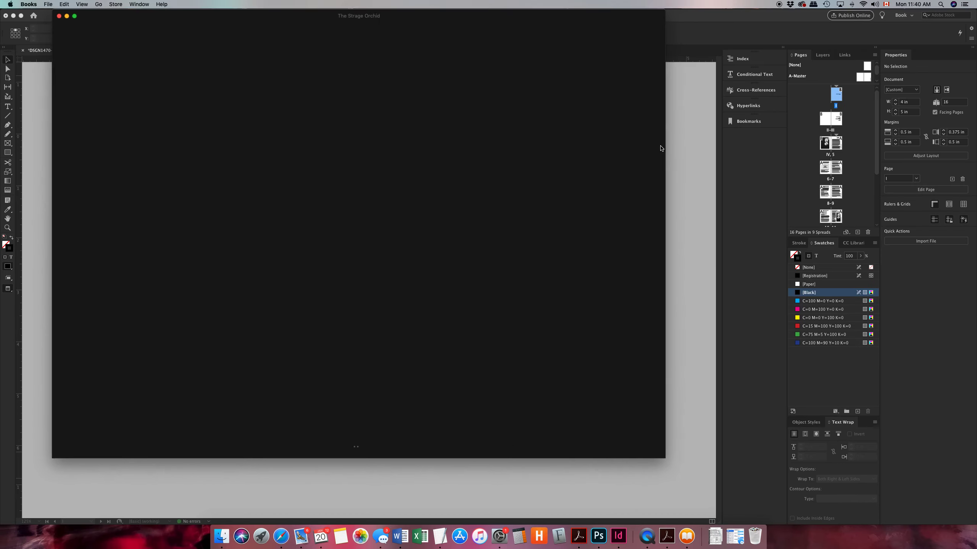